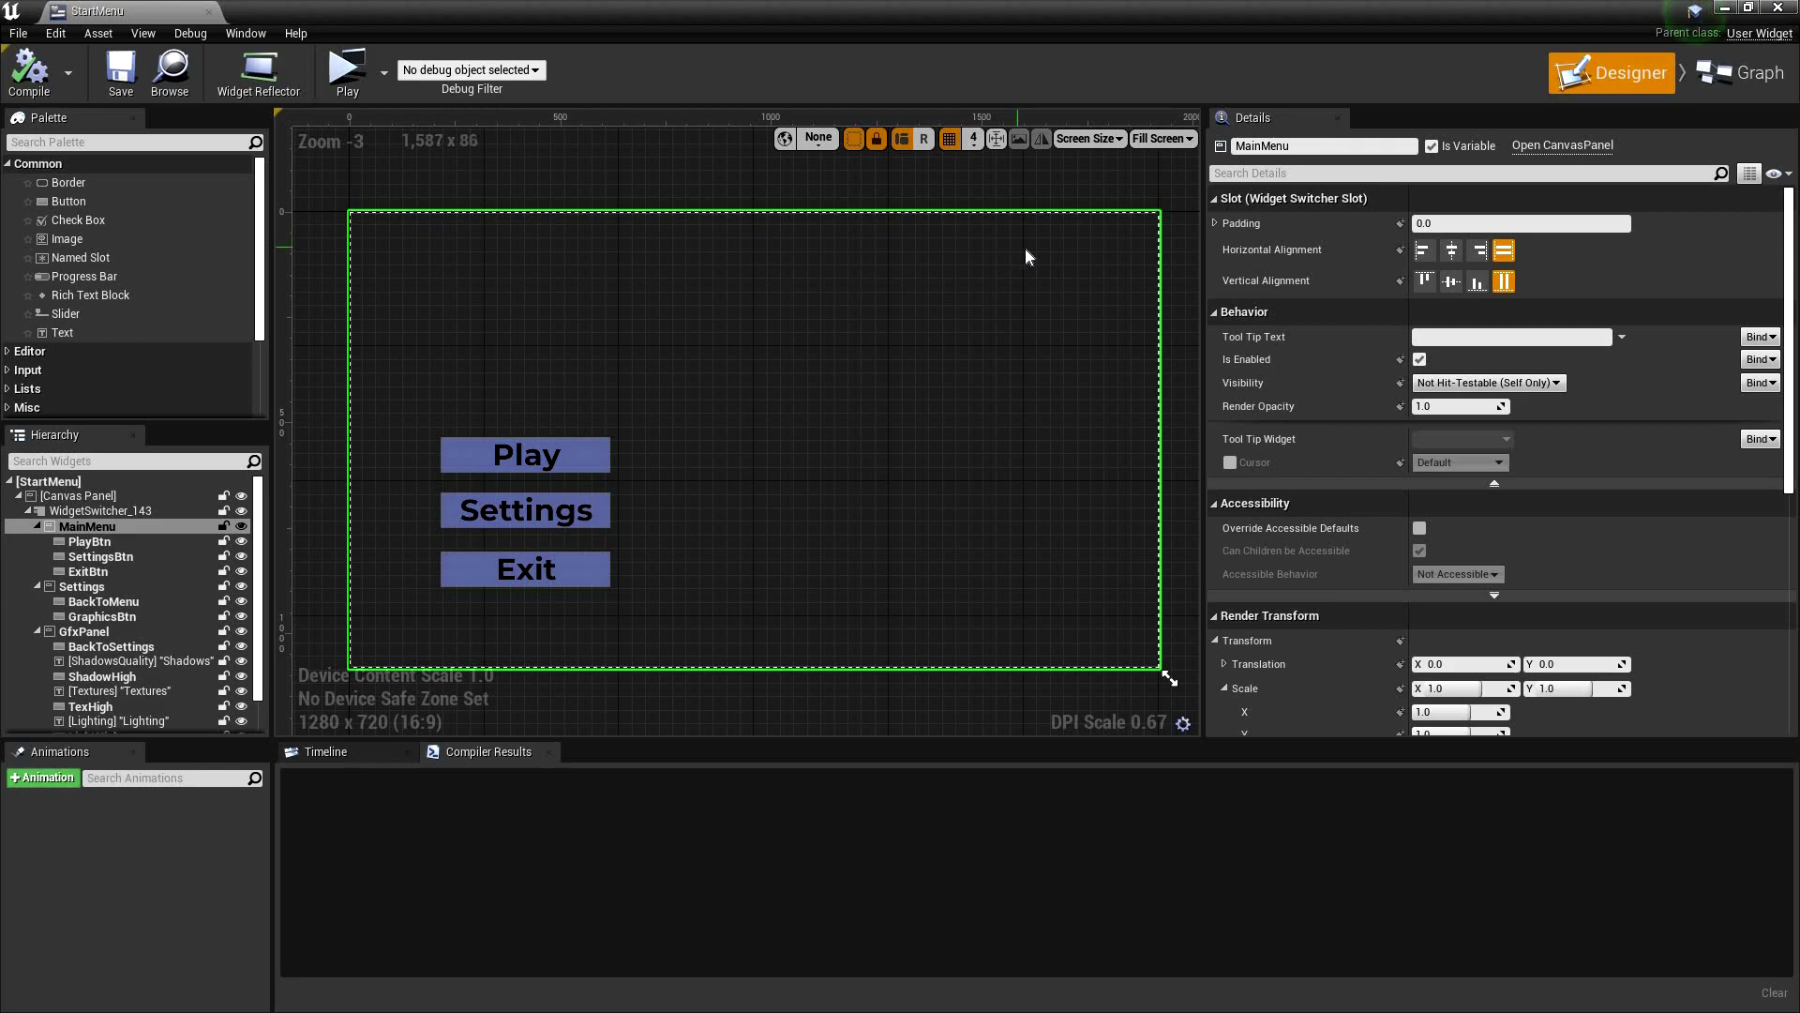
- Nudge the canvas and glance at the StartMenu event graph before returning to the designer
right_click_drag(807, 256, 756, 317)
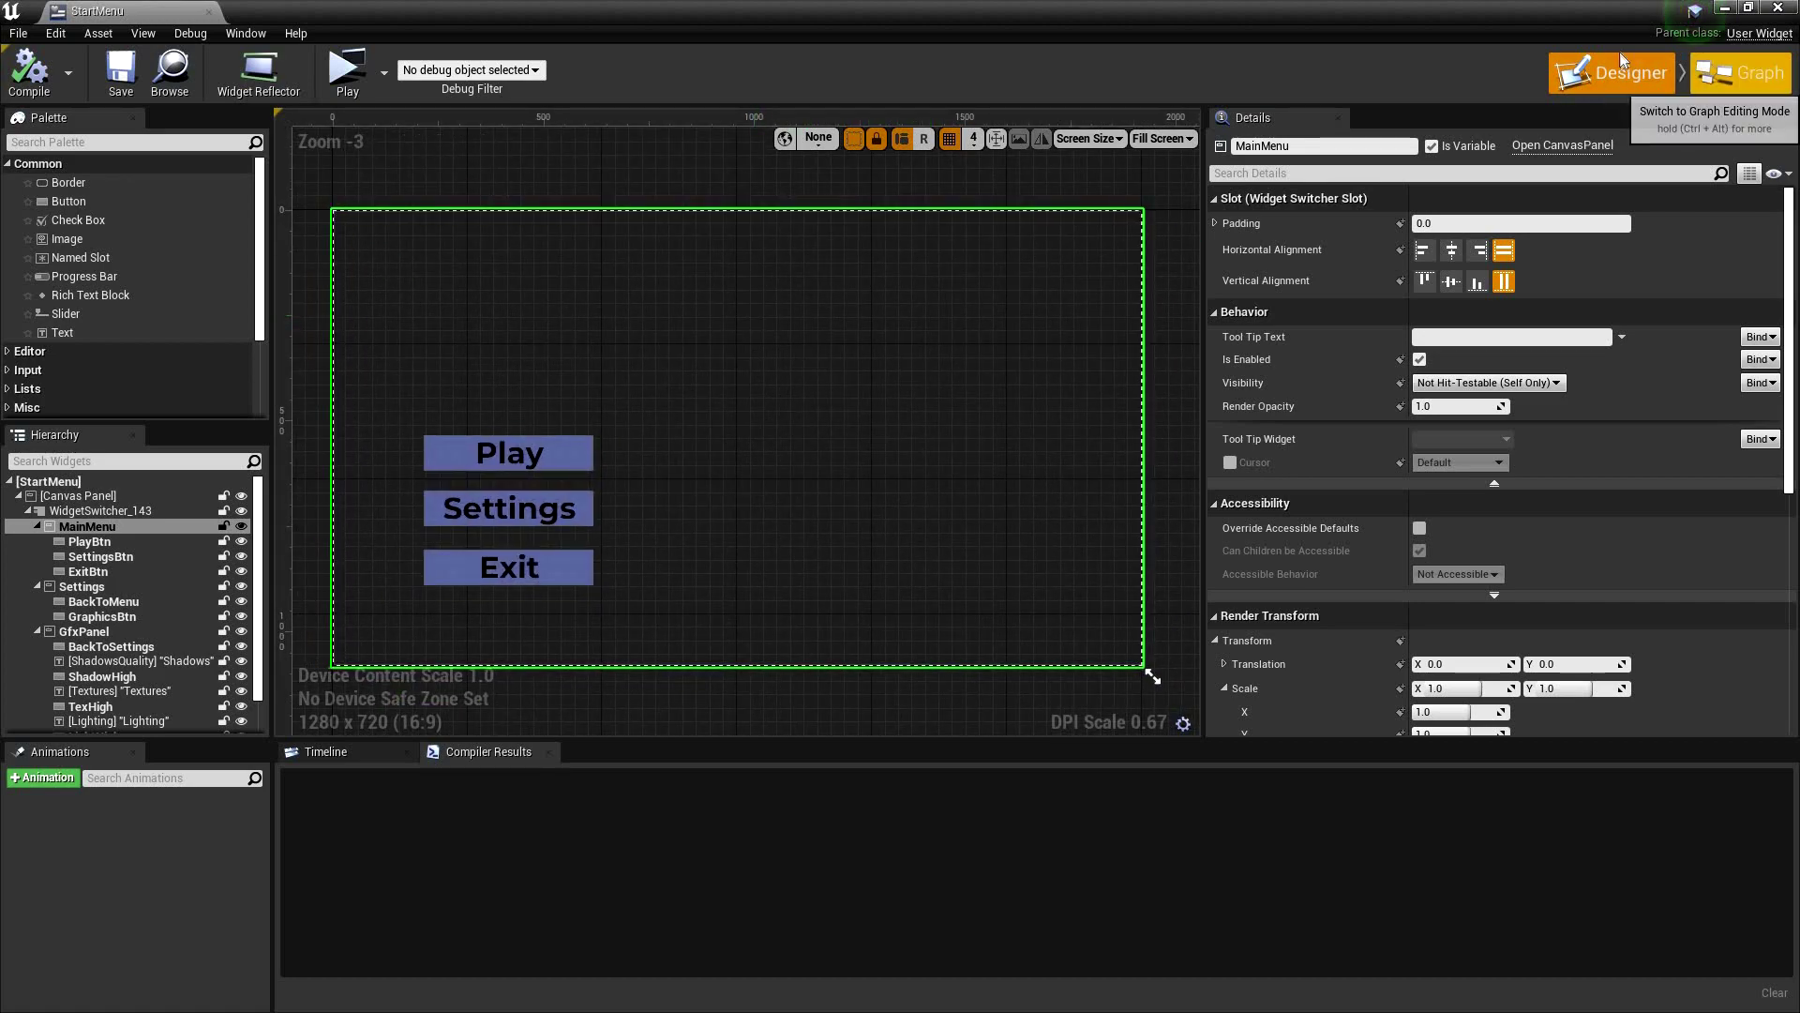
left_click(1741, 72)
left_click(1601, 77)
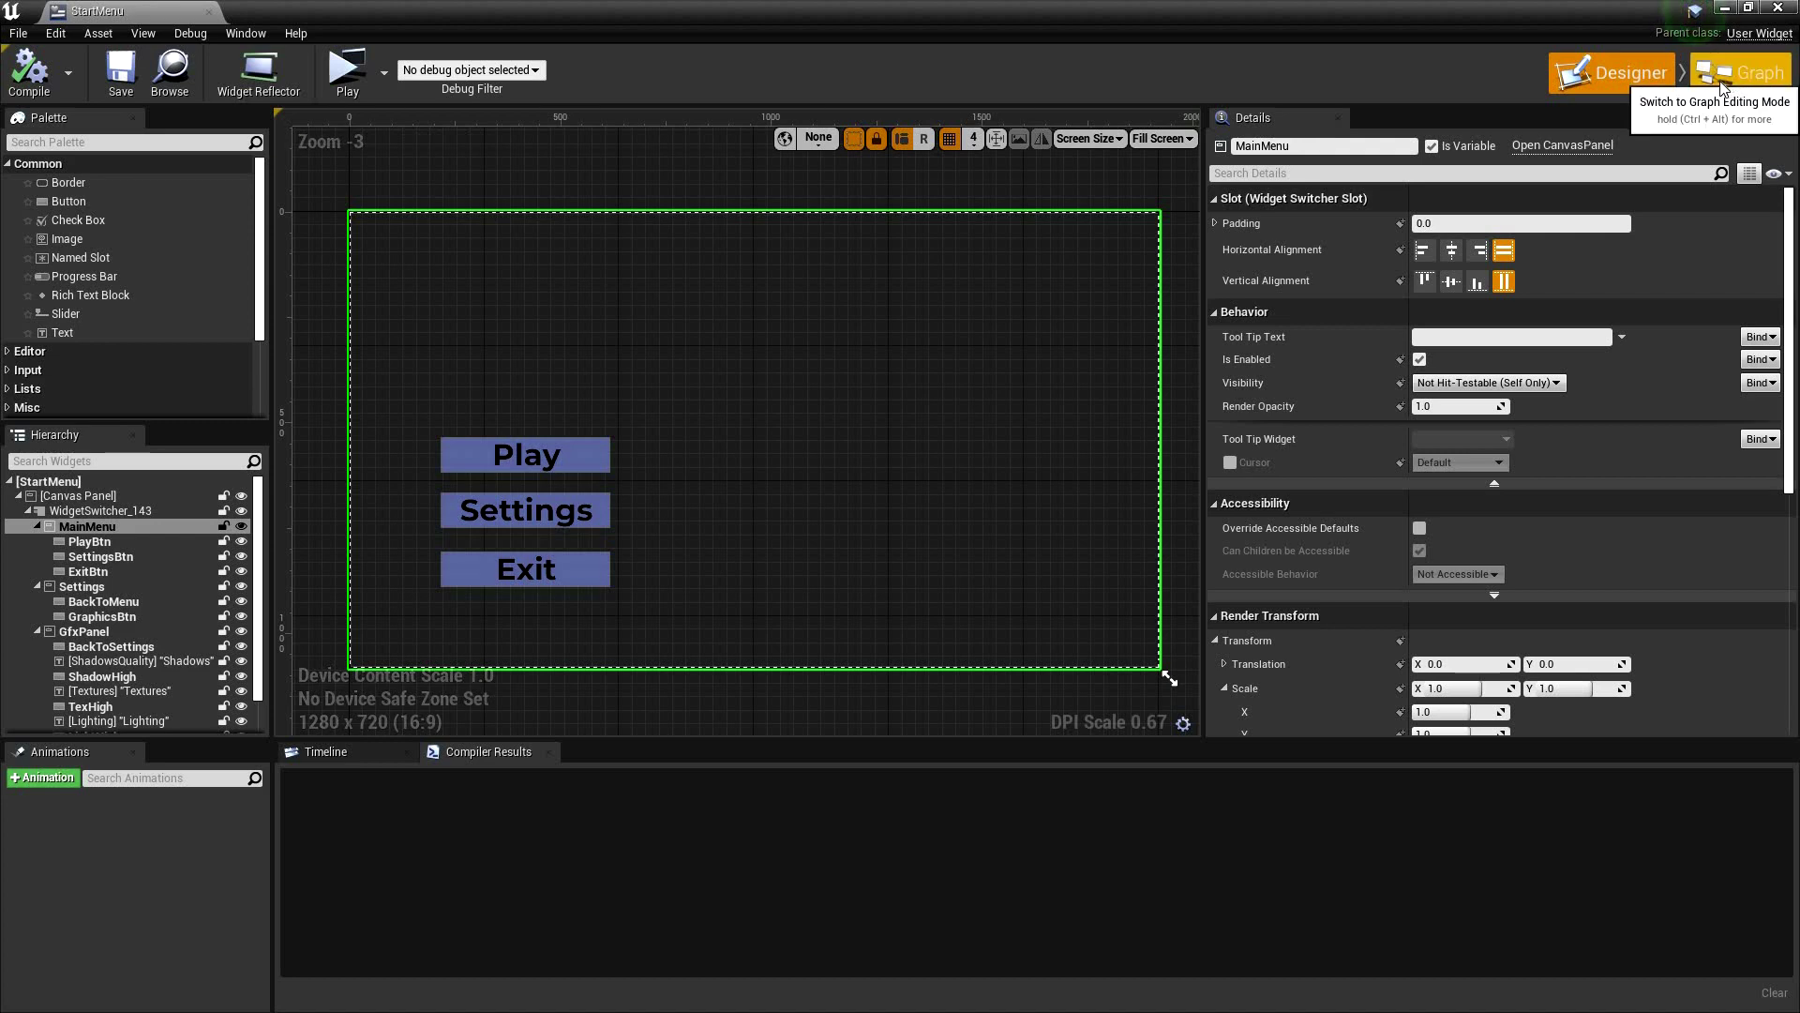
- Run the menu in a standalone preview and cycle keyboard focus through Play, Settings and Exit
left_click(343, 92)
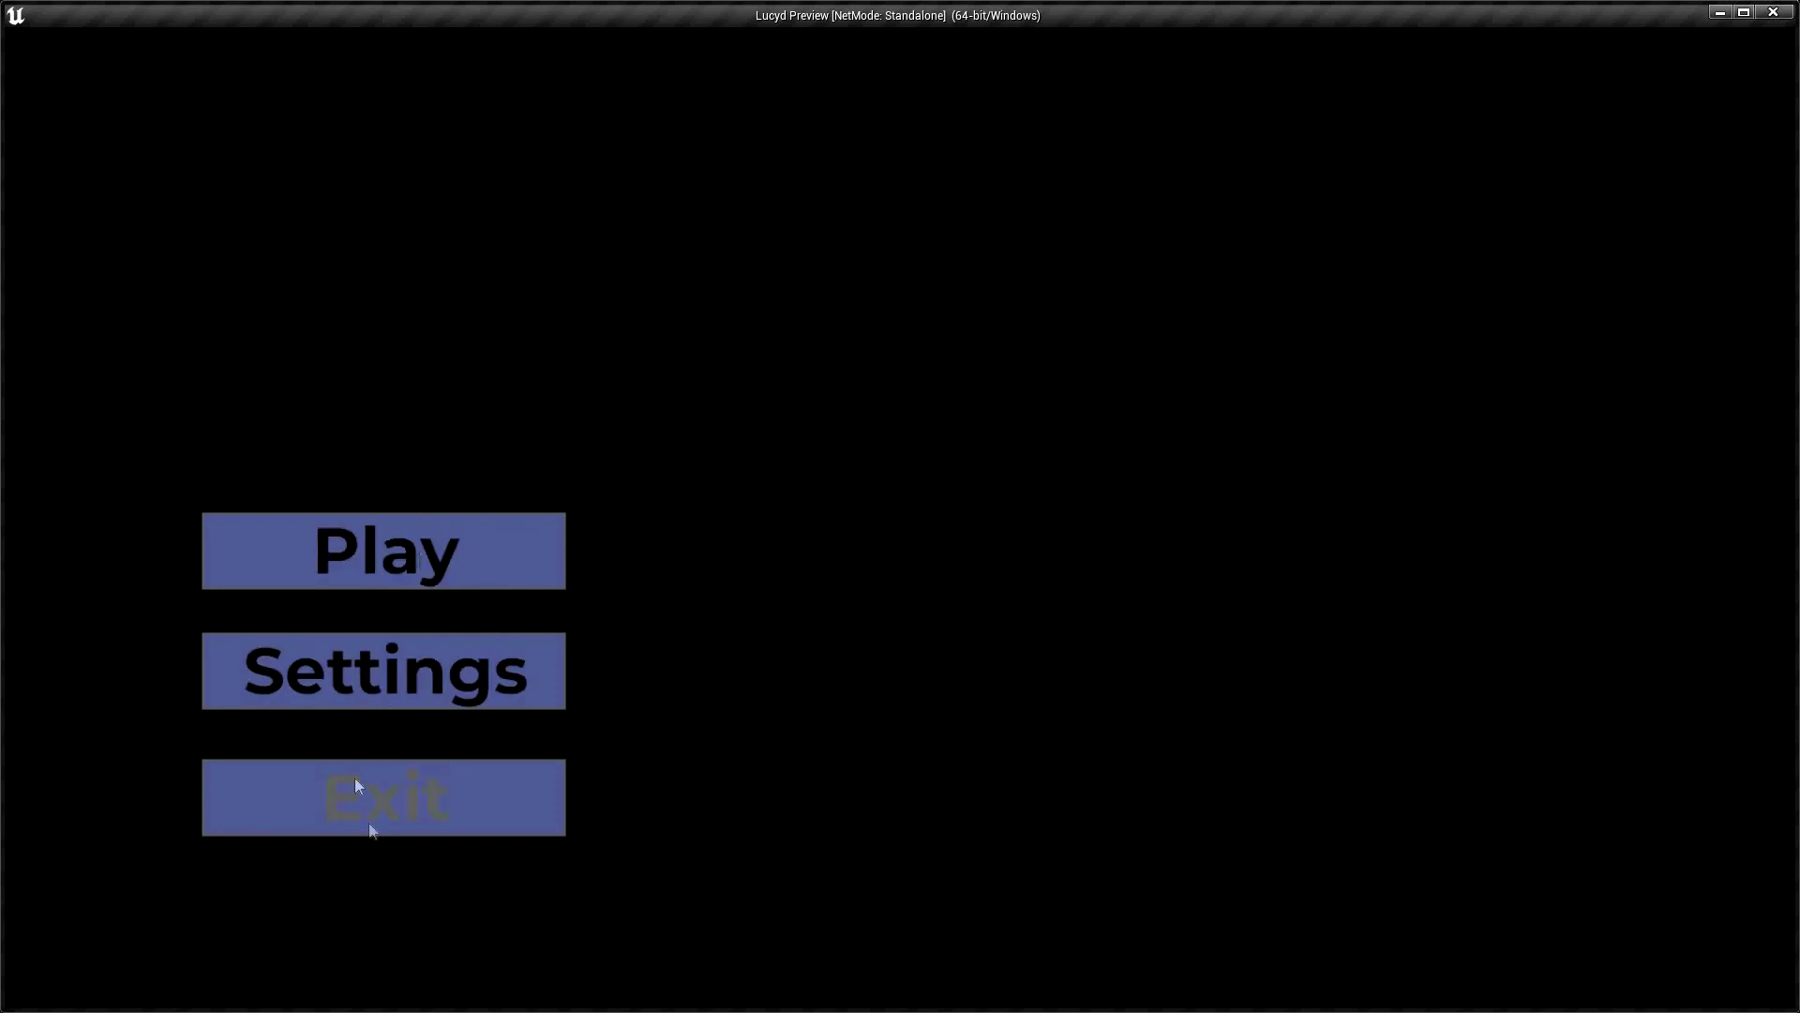
key("Down")
key("Down")
key("Down")
key("Up")
key("Down")
key("Up")
key("Down")
key("Down")
key("Down")
key("Up")
key("Down")
- Enter the Settings page and the Graphics panel by keyboard, back out, then close the preview
key("Return")
key("Down")
key("Up")
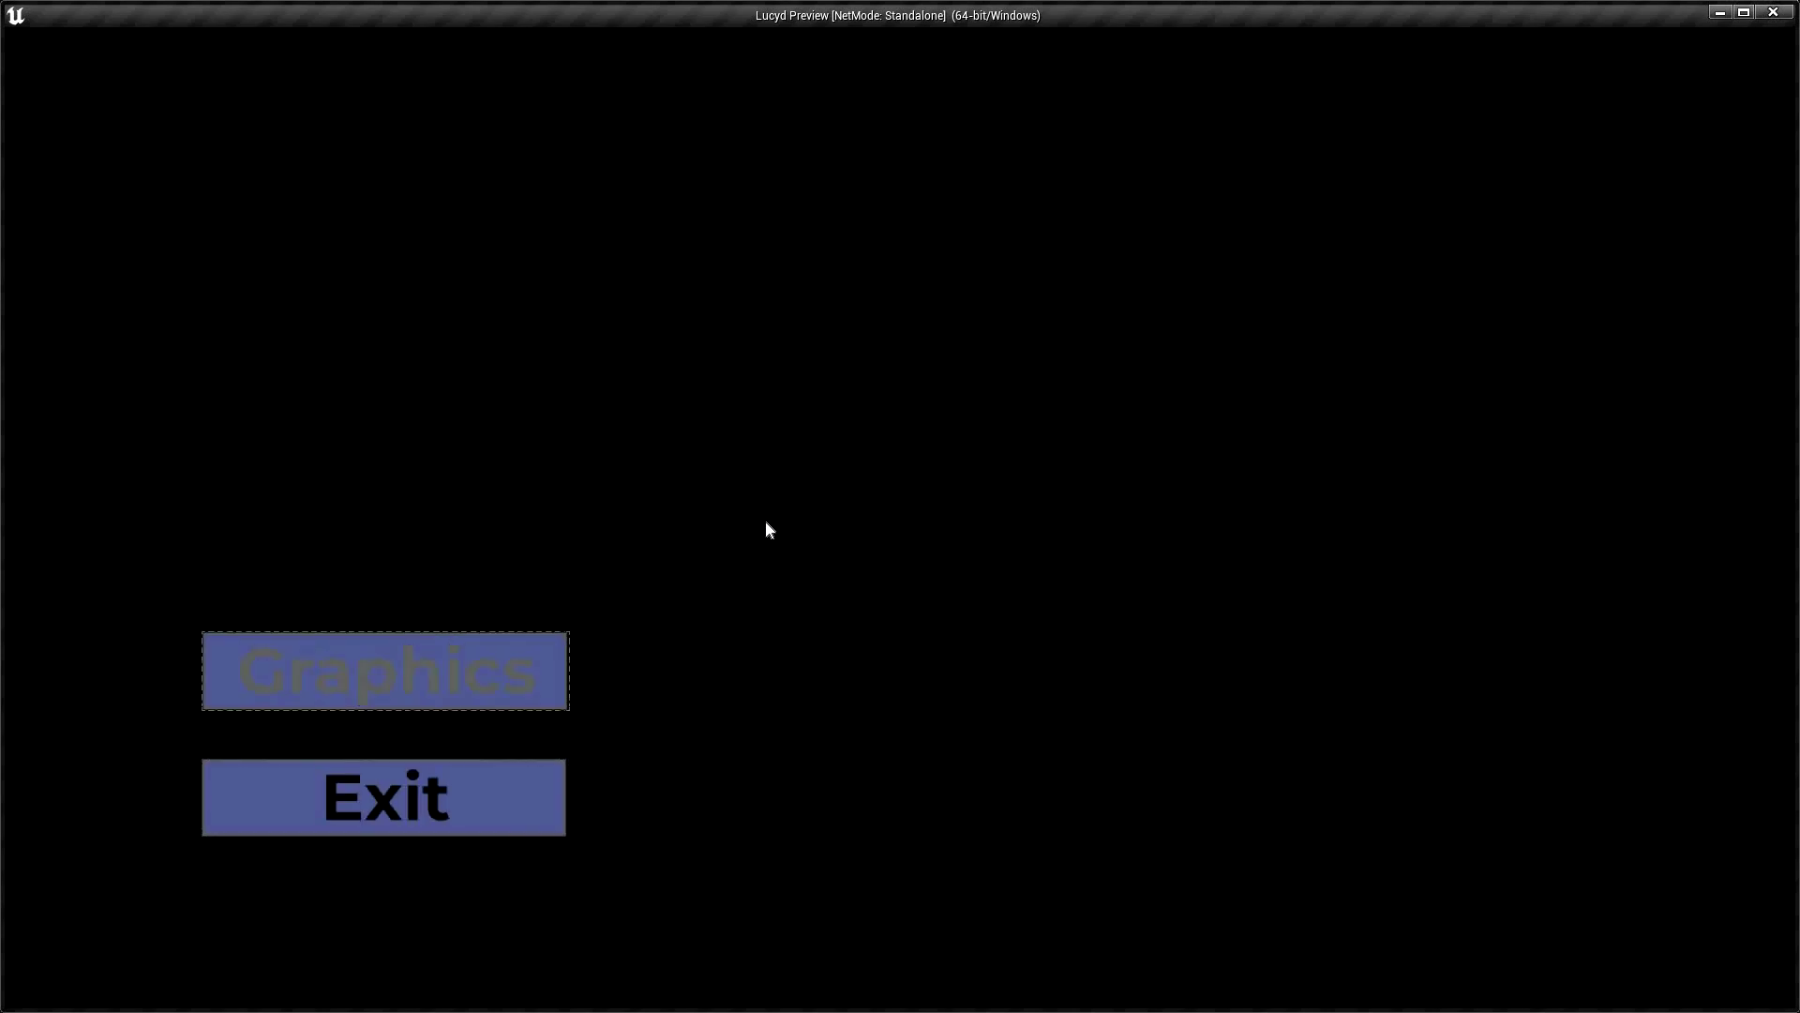
key("Return")
key("Return")
key("Down")
key("Return")
key("Down")
key("Down")
key("Down")
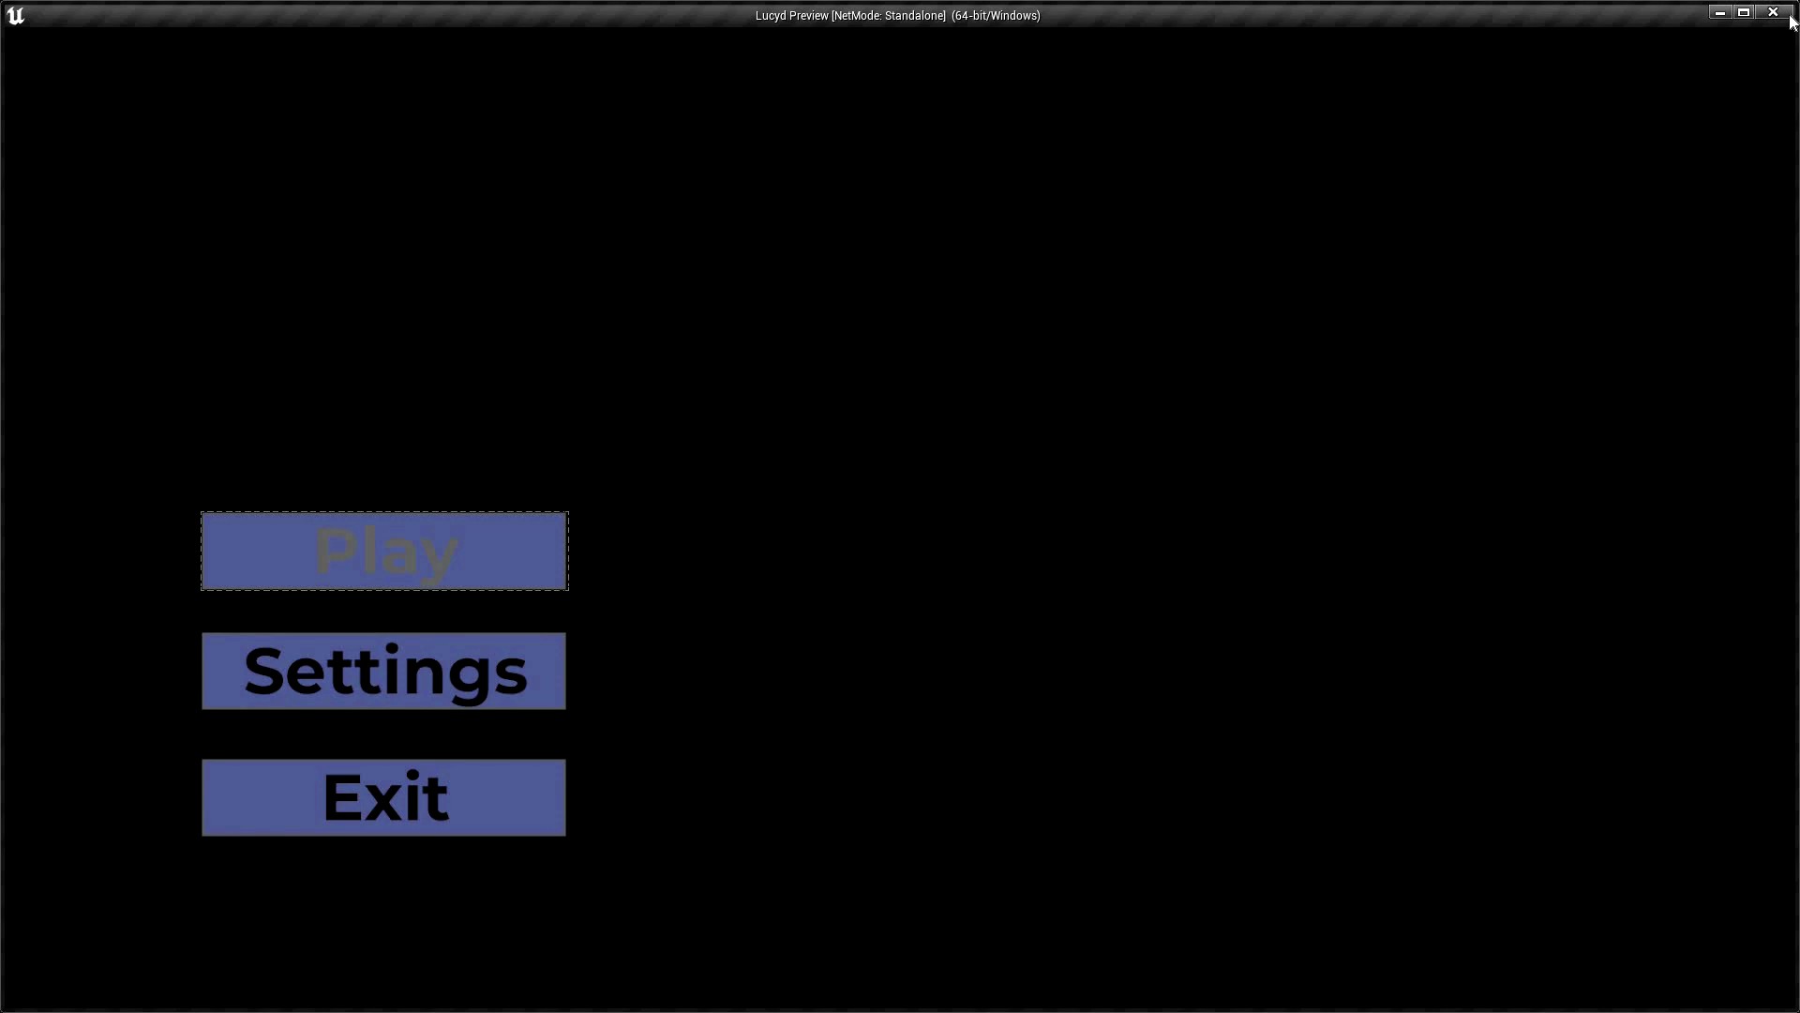
key("Escape")
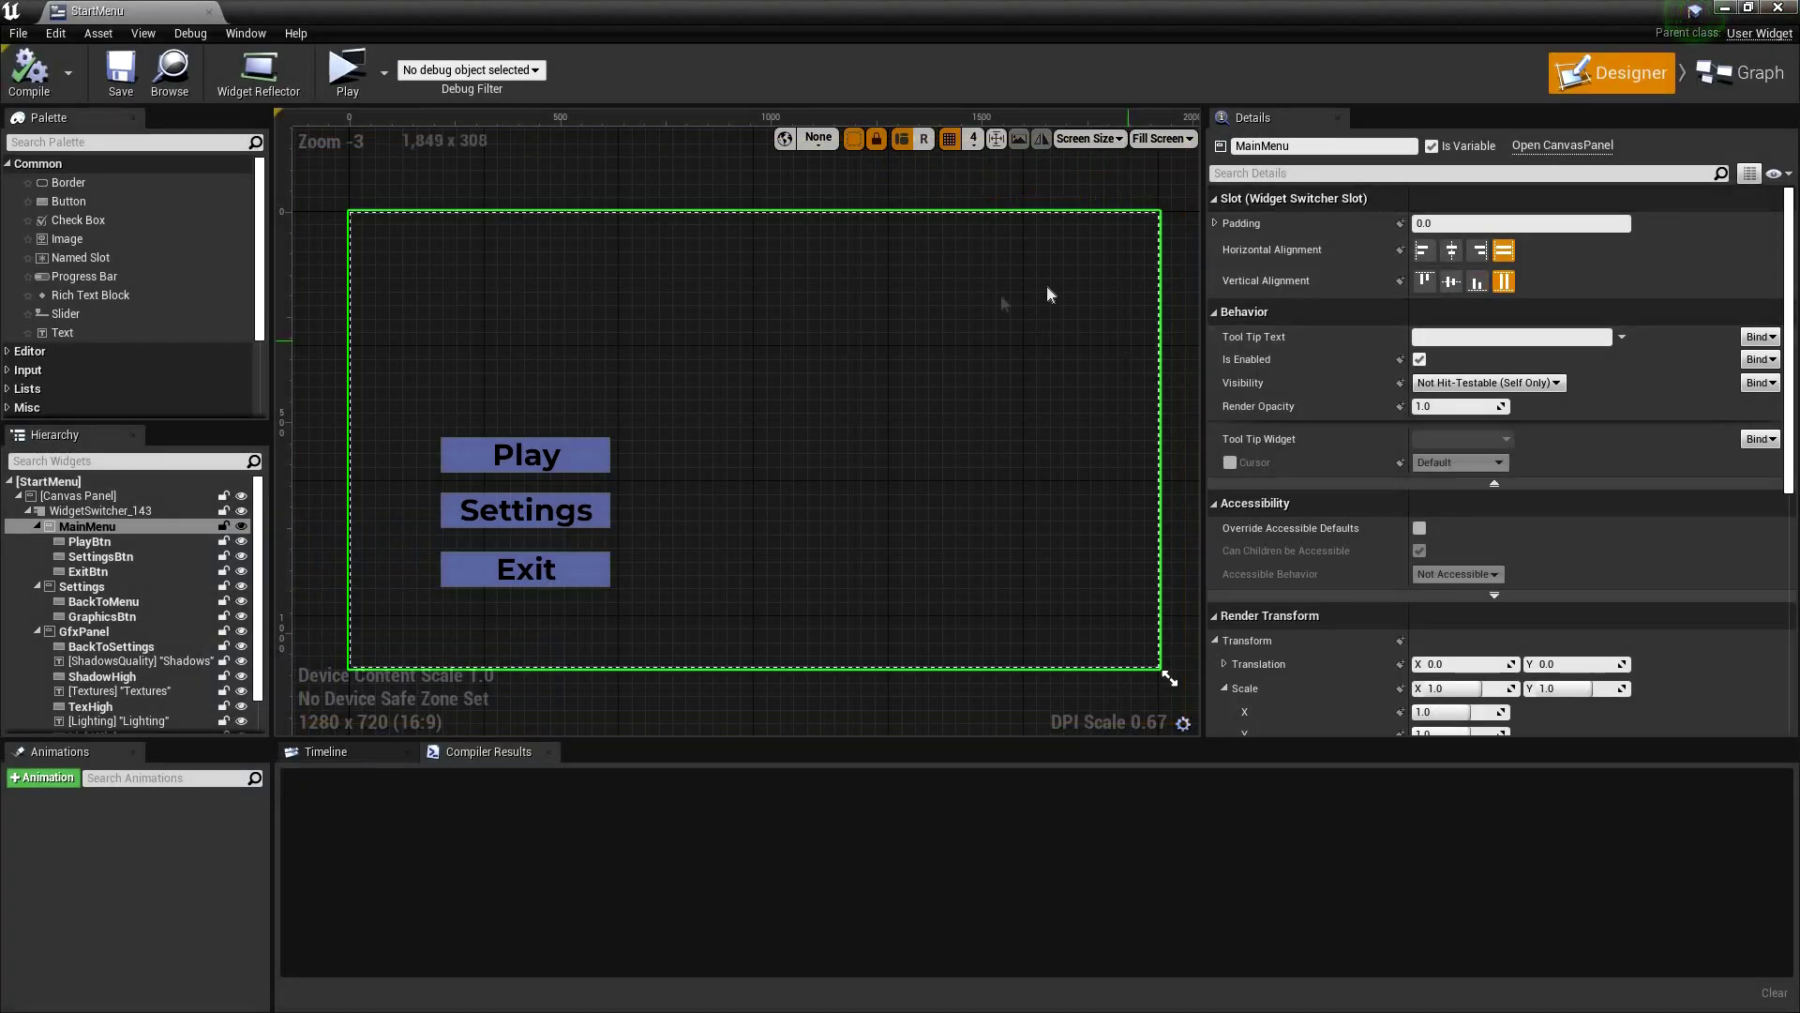
- Reposition the canvas, peek at the event graph, and select the MainMenu widget
right_click_drag(1063, 319, 1118, 234)
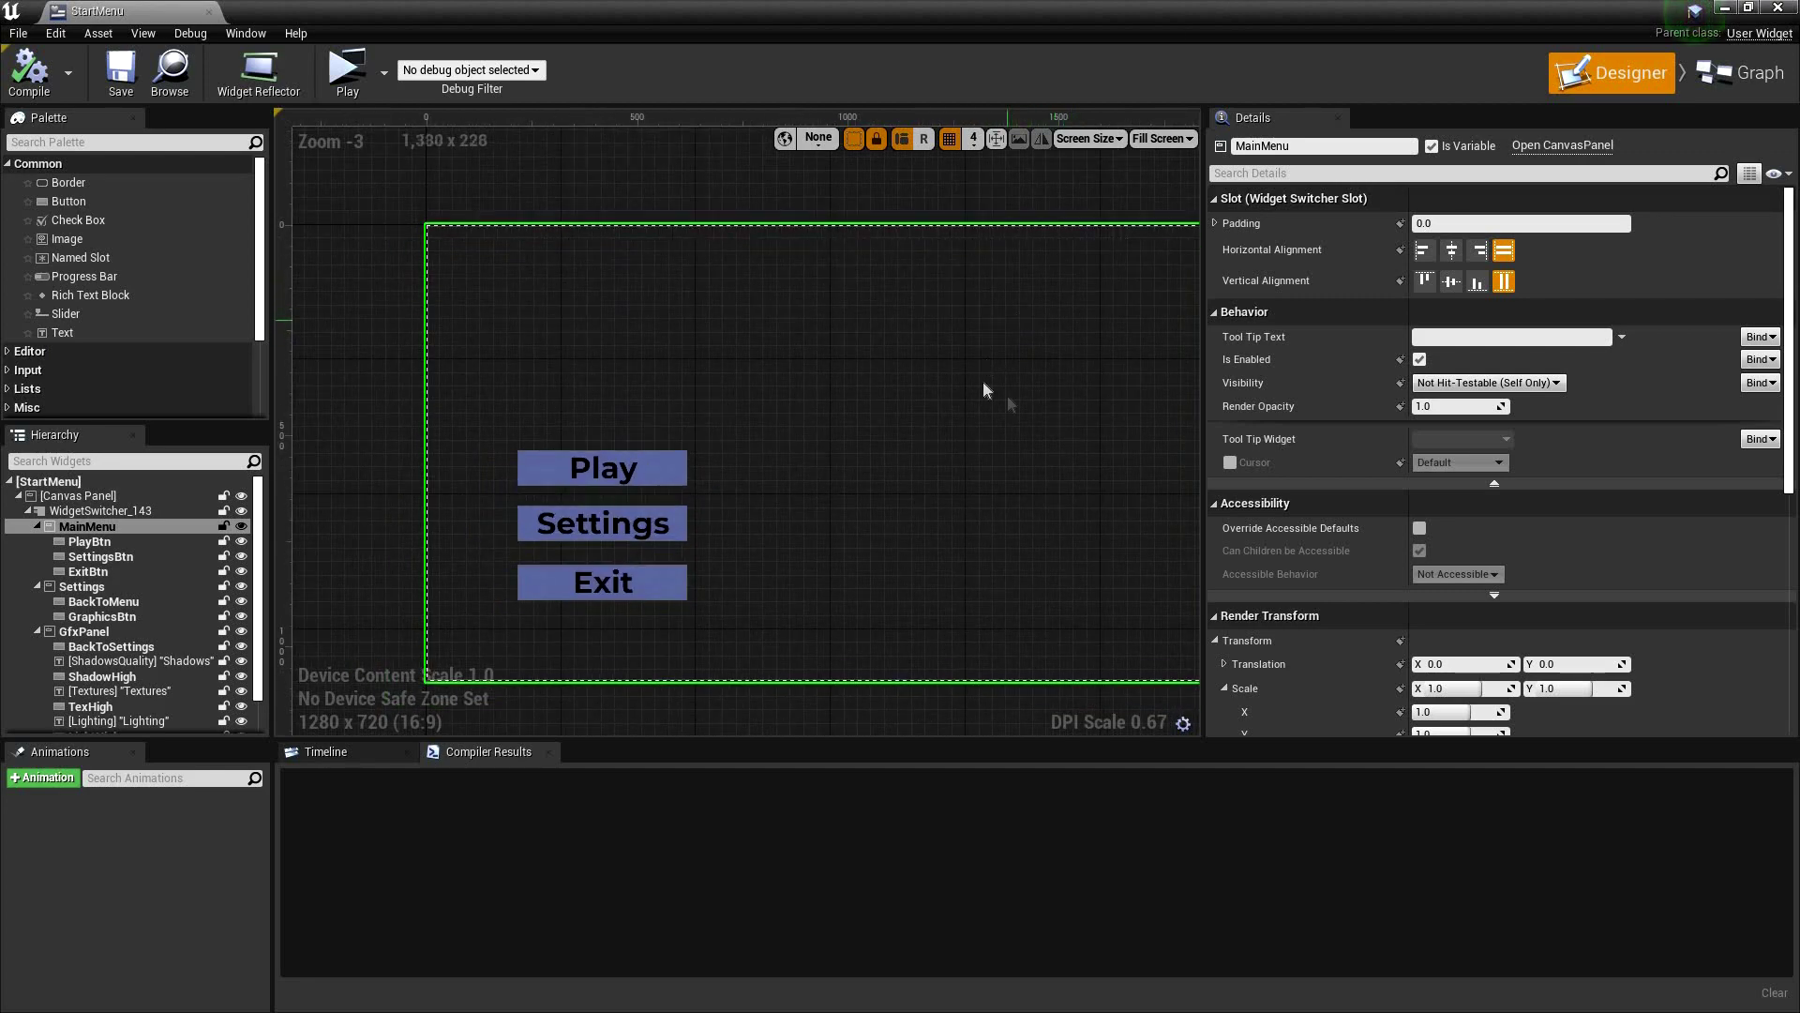
right_click_drag(928, 392, 861, 381)
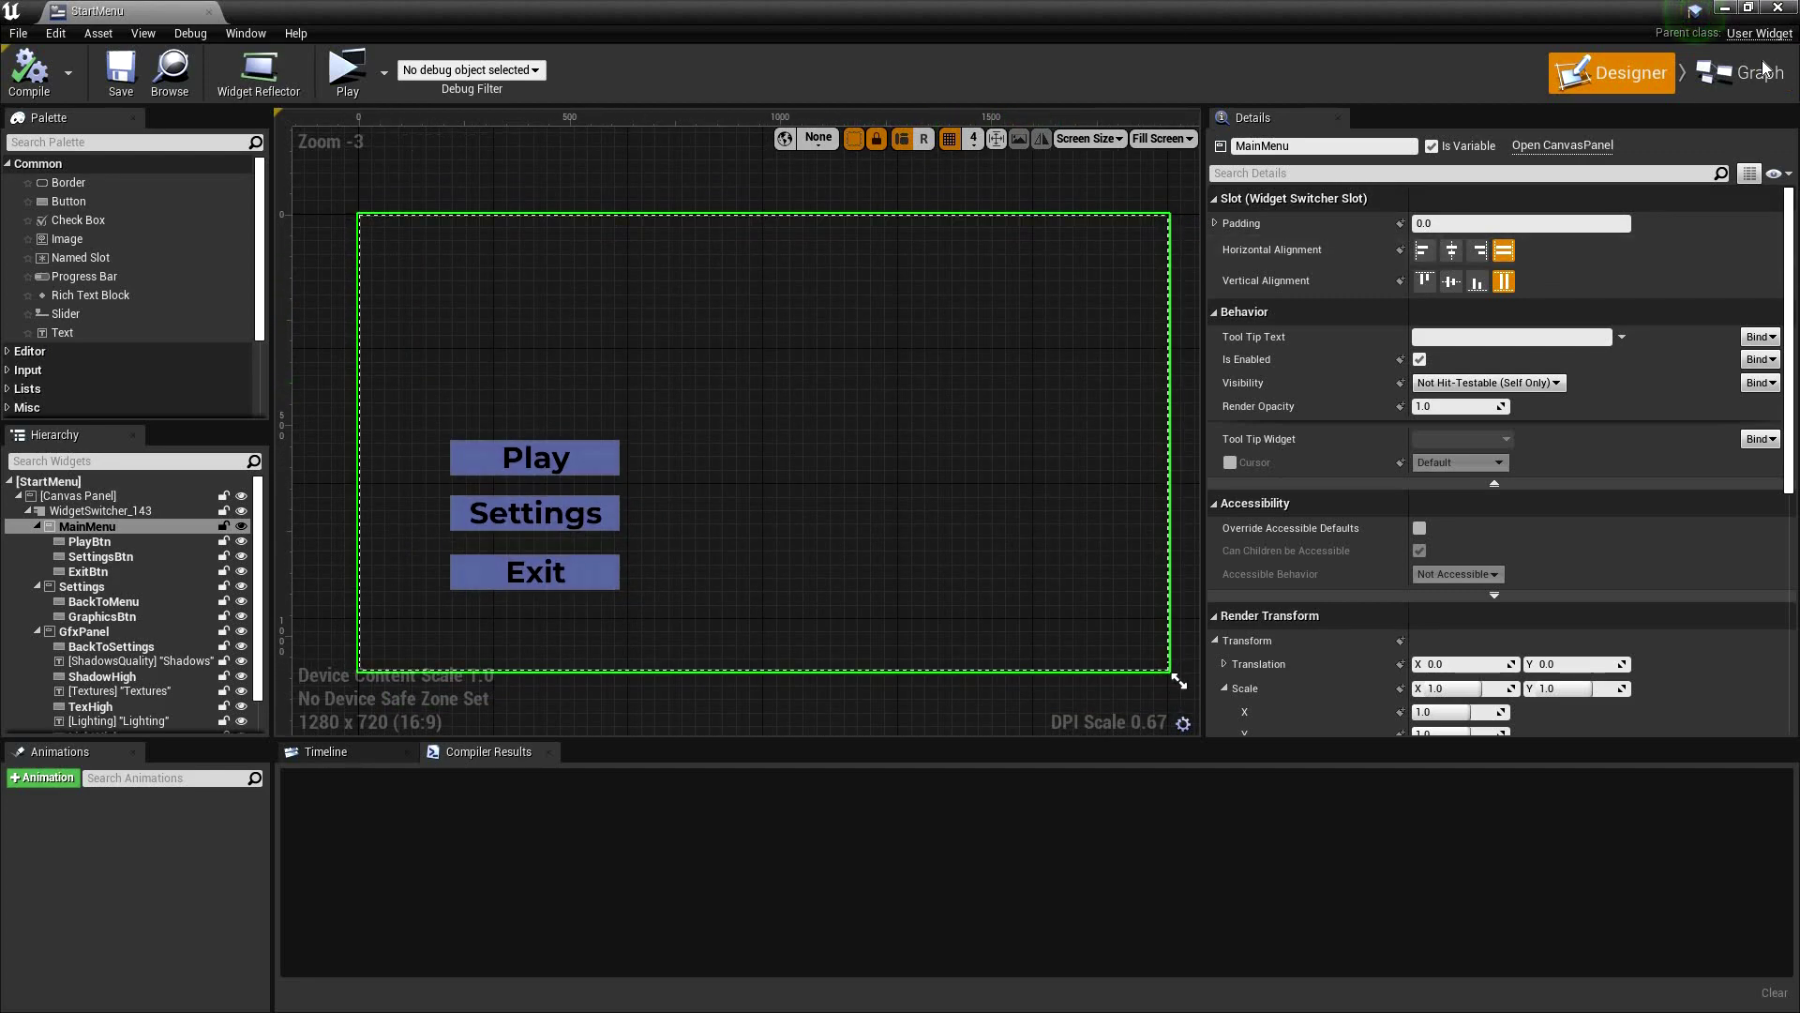
left_click(1735, 83)
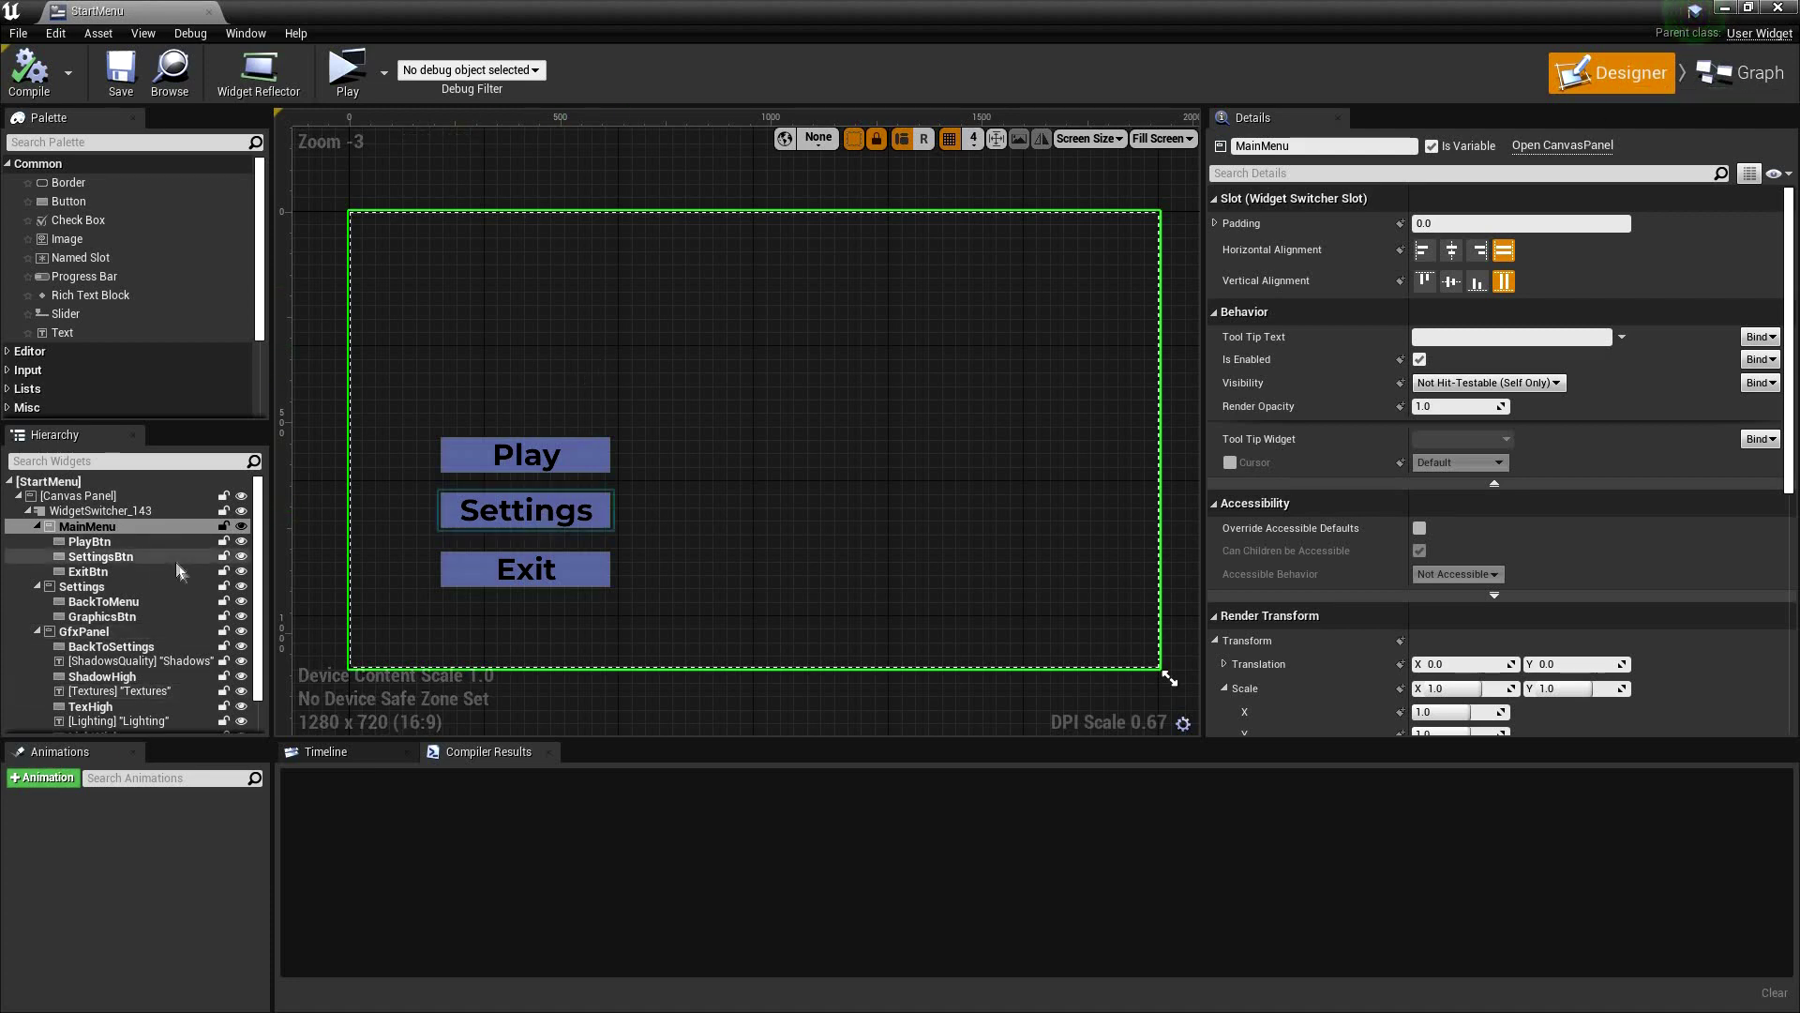
scroll(105, 549, "down", 2)
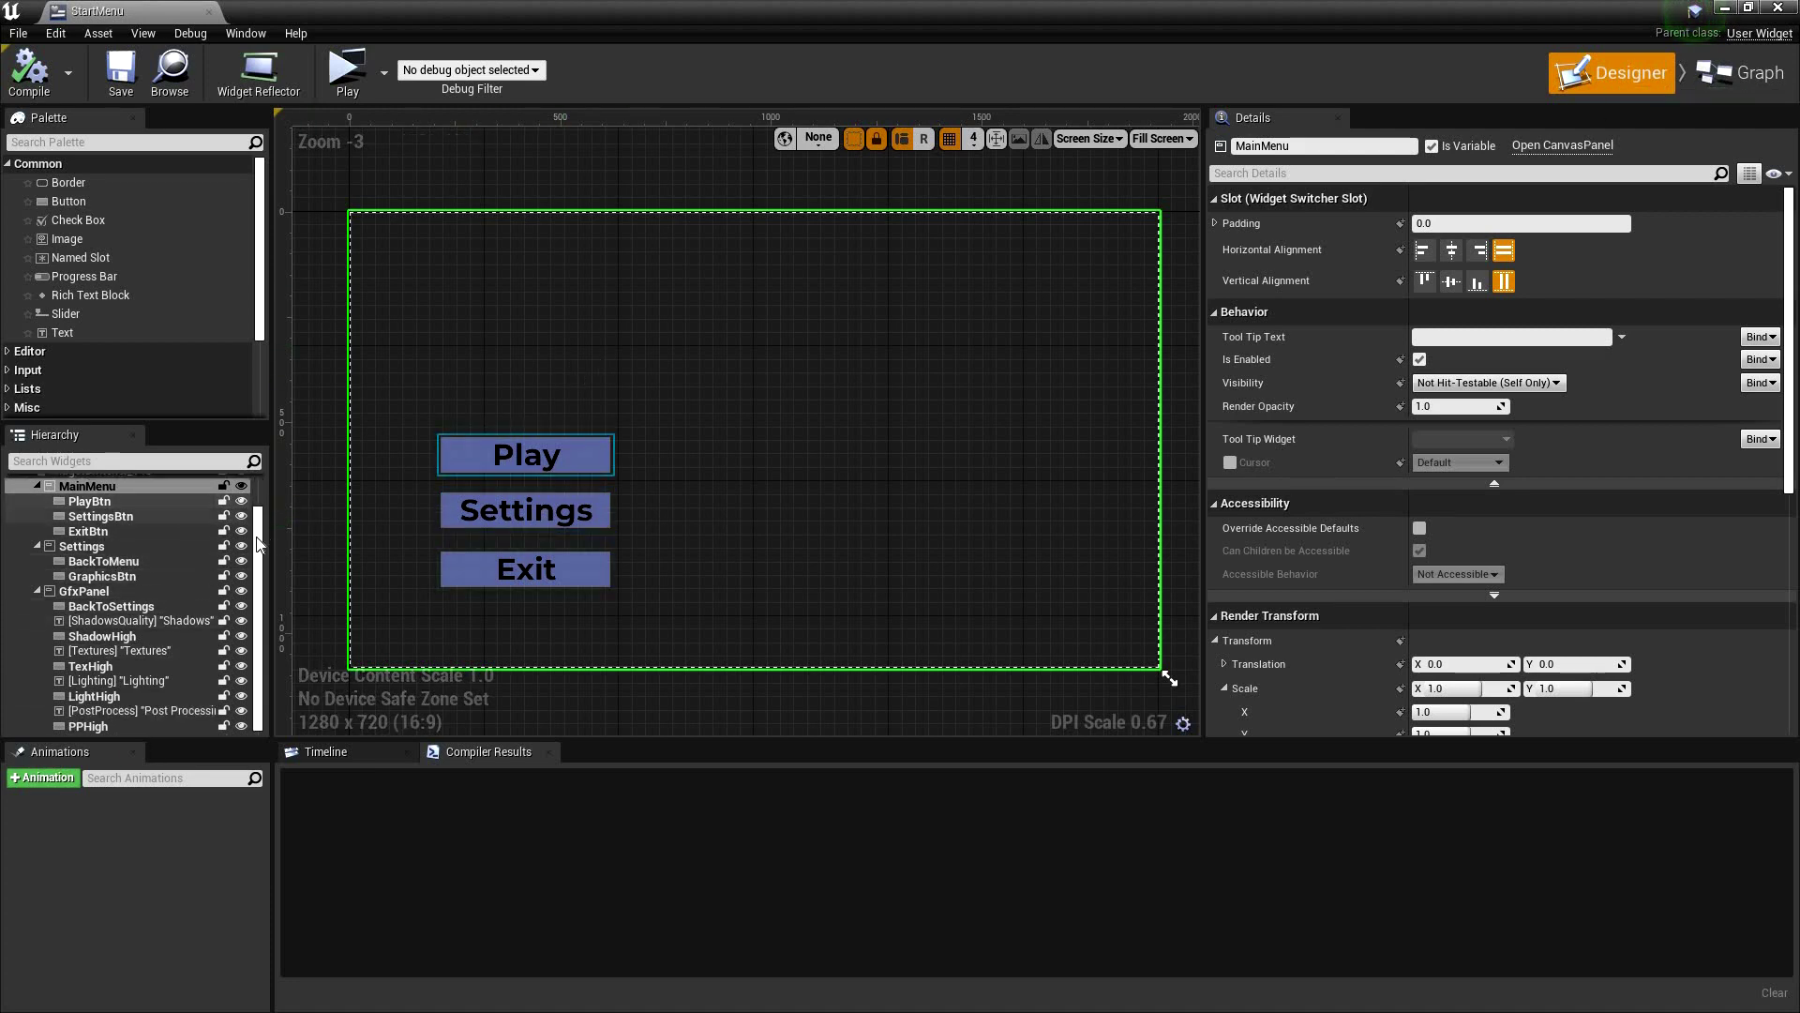
left_click(757, 450)
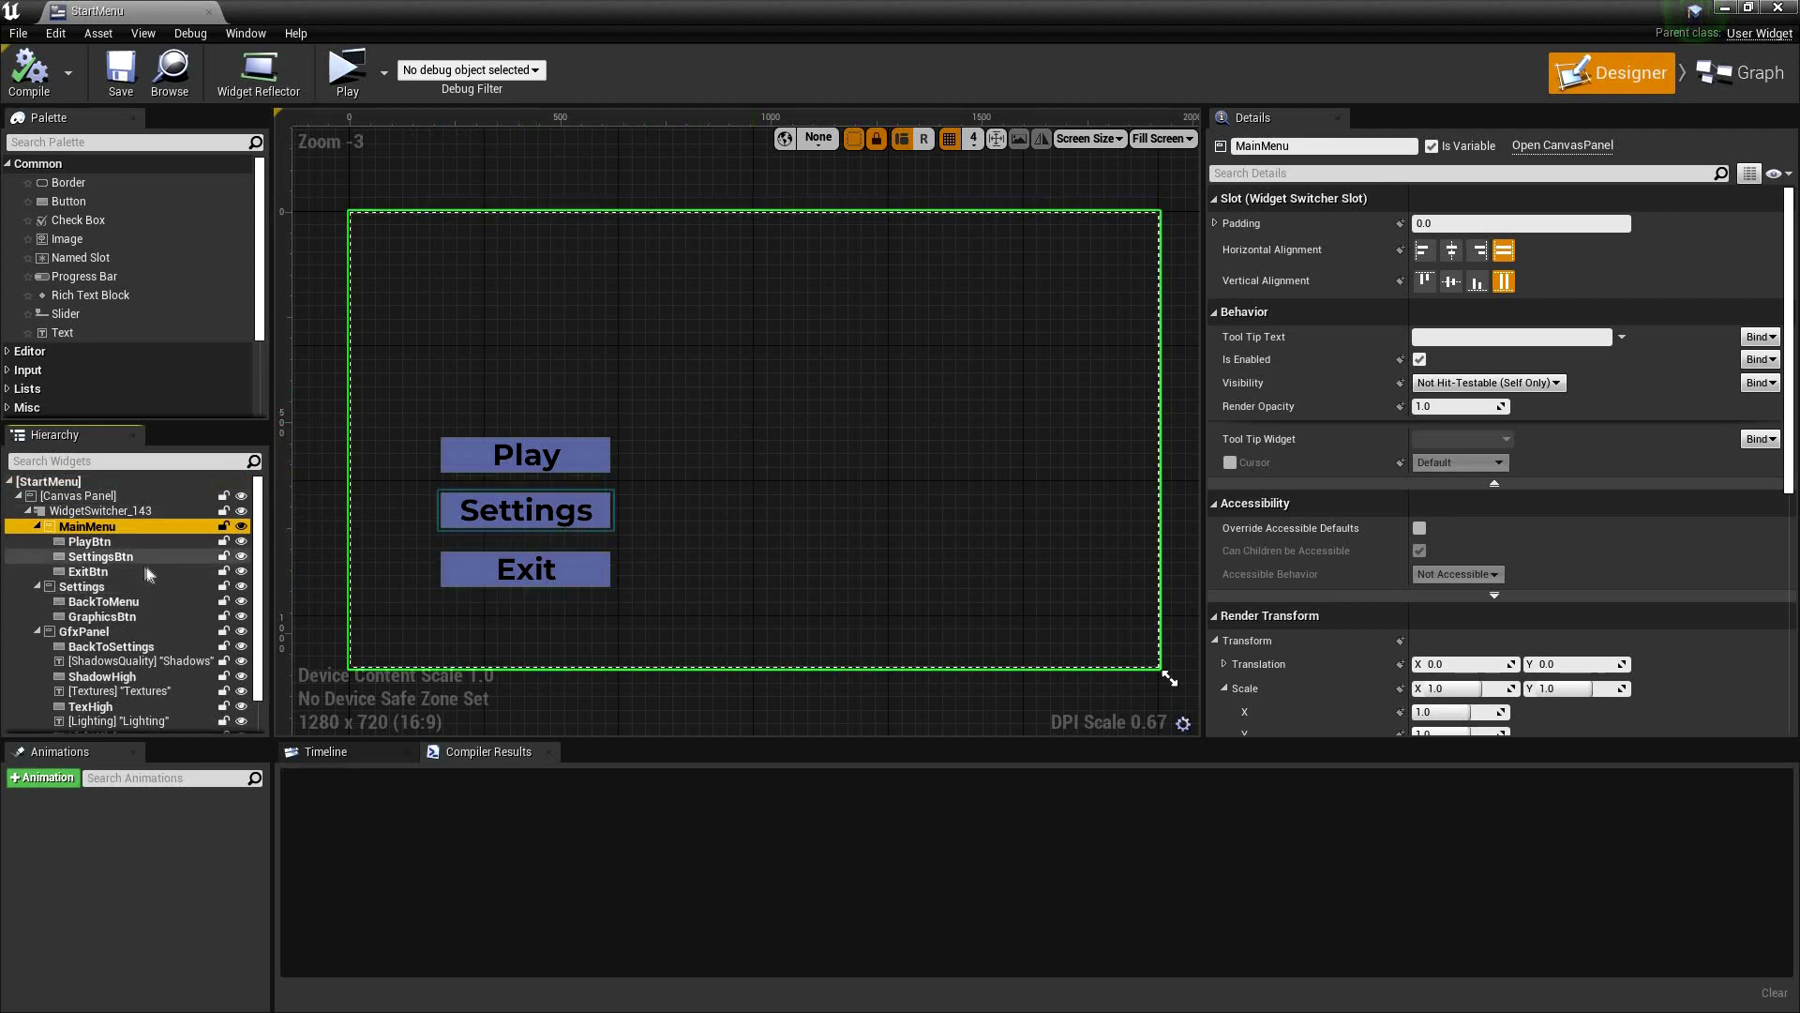
scroll(94, 553, "down", 1)
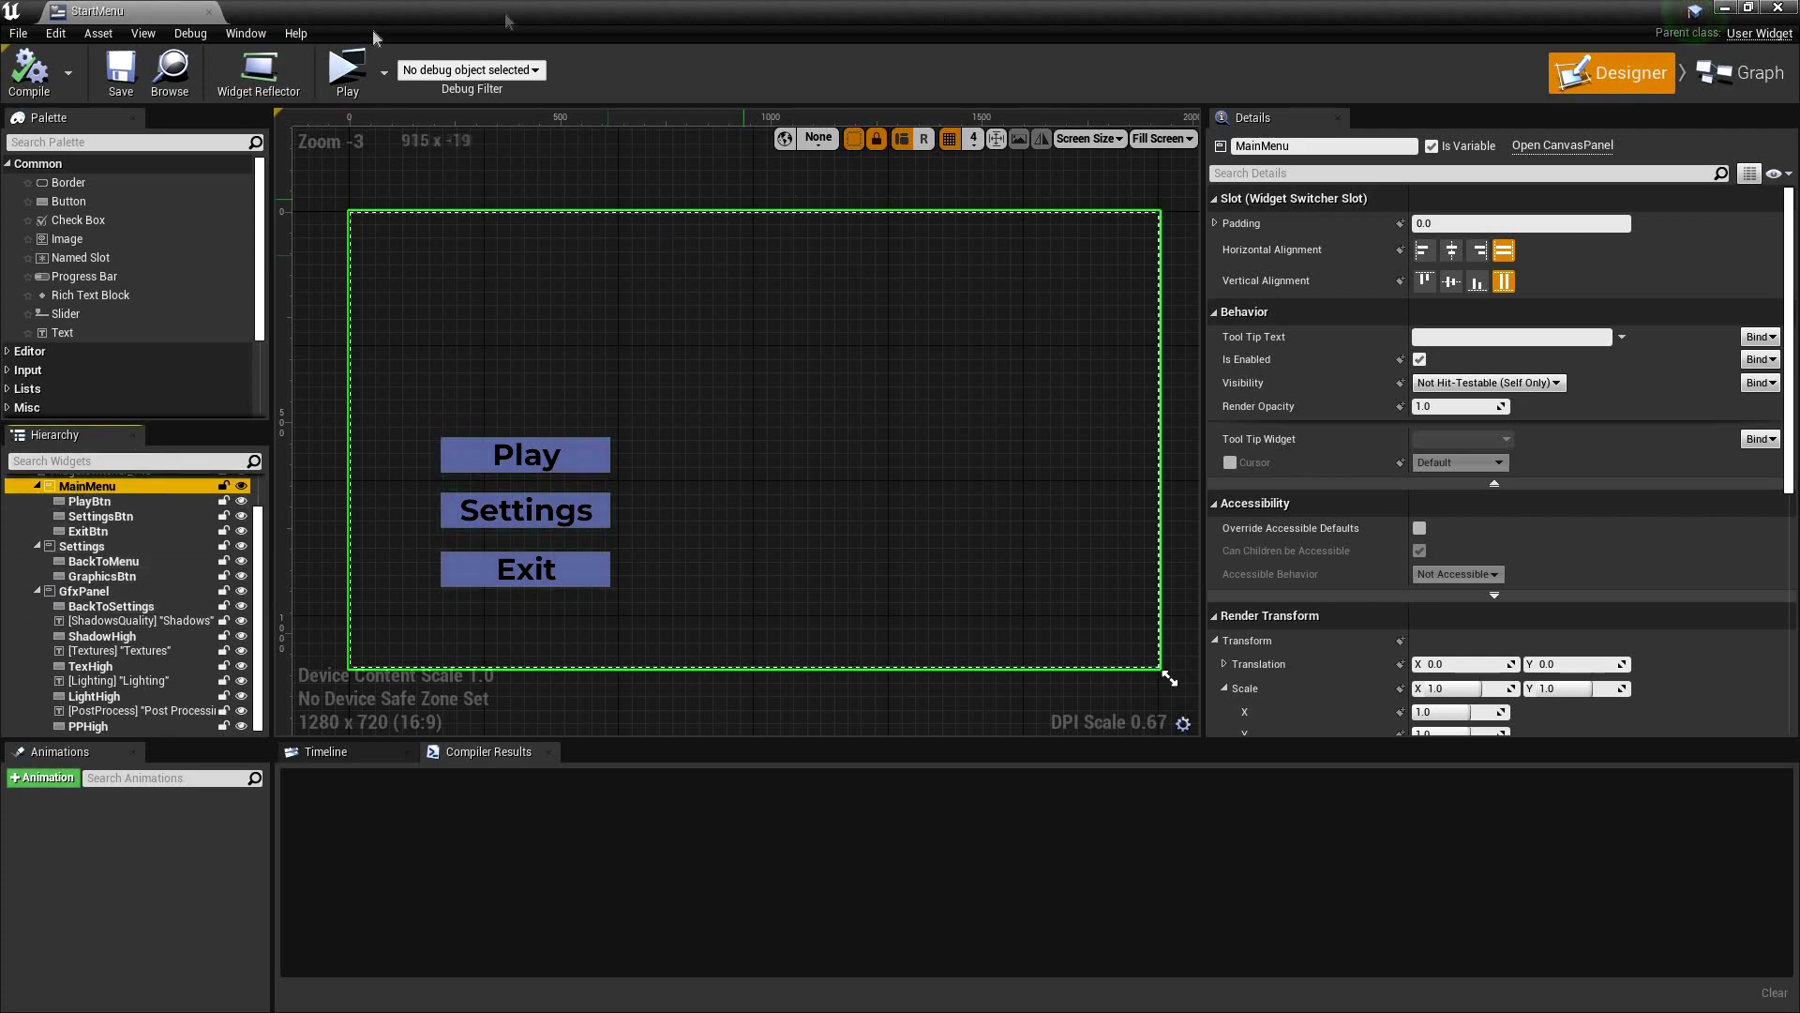
- Move preview focus from Play to Settings, then close the standalone preview
key("Down")
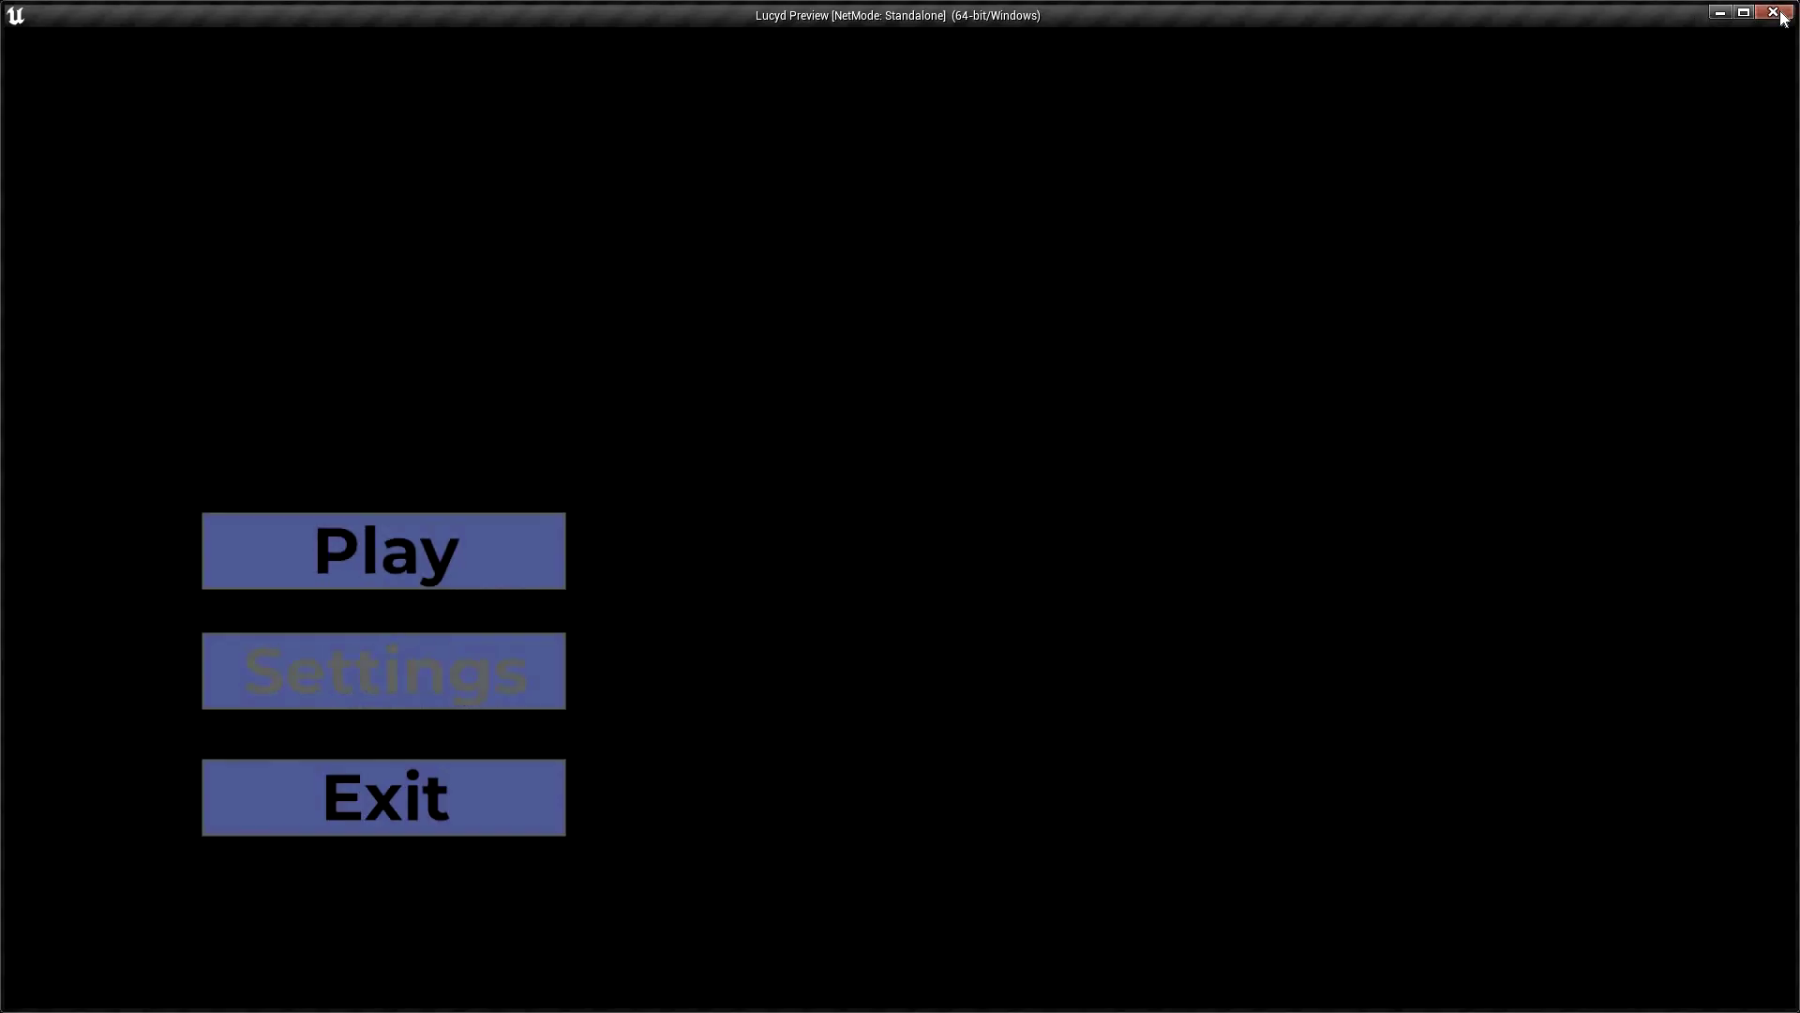
key("Escape")
scroll(166, 652, "up", 1)
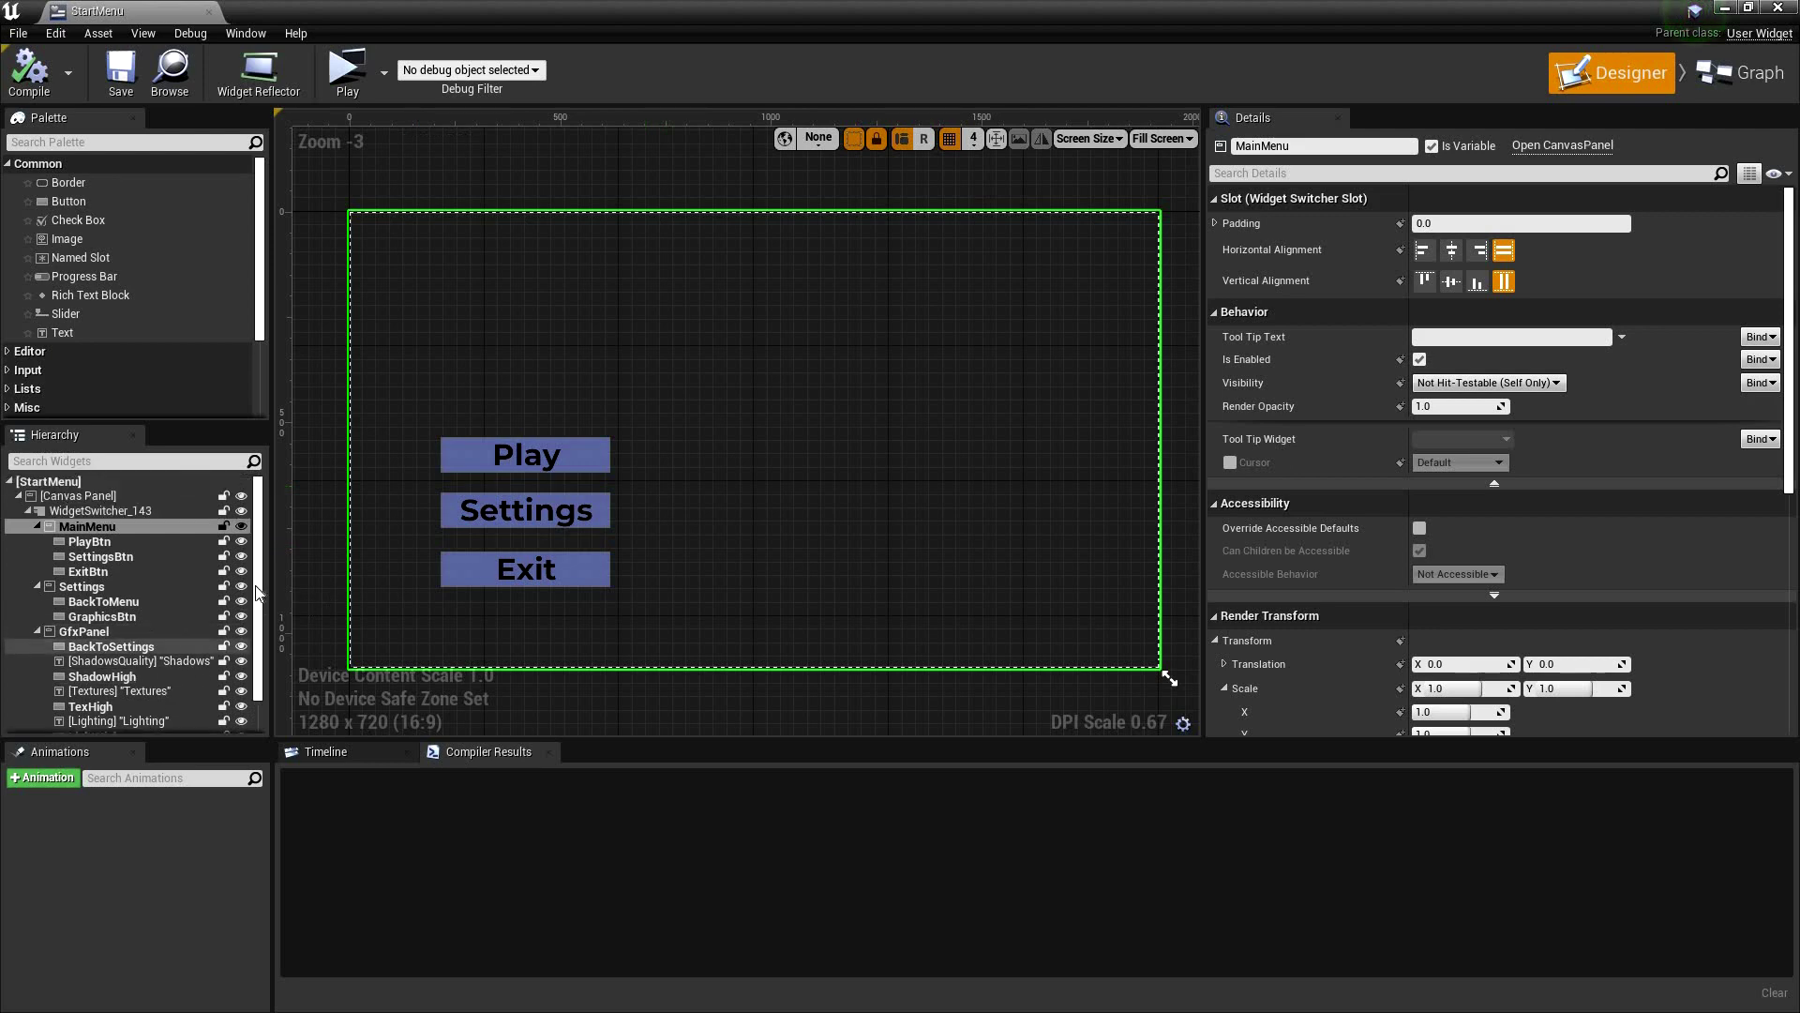
scroll(166, 626, "down", 1)
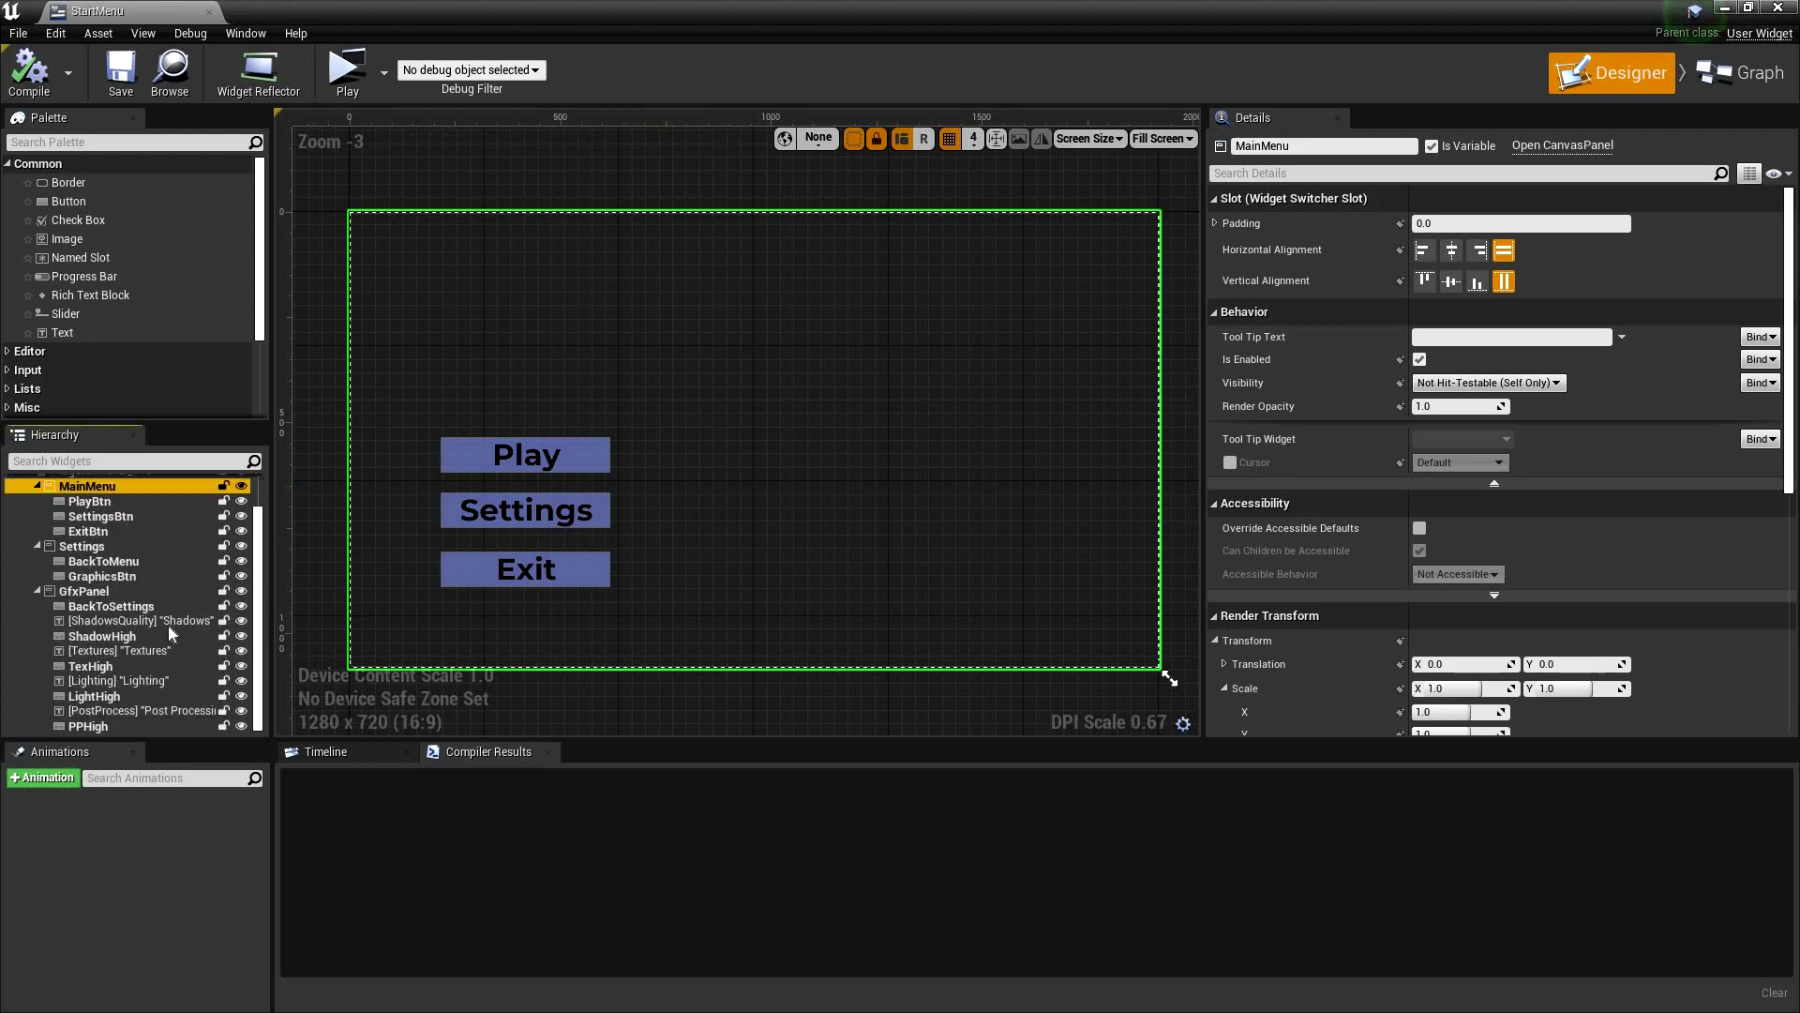
- Select PlayBtn and zoom the designer to 1:1 with the menu buttons centred
left_click(110, 512)
left_click(511, 456)
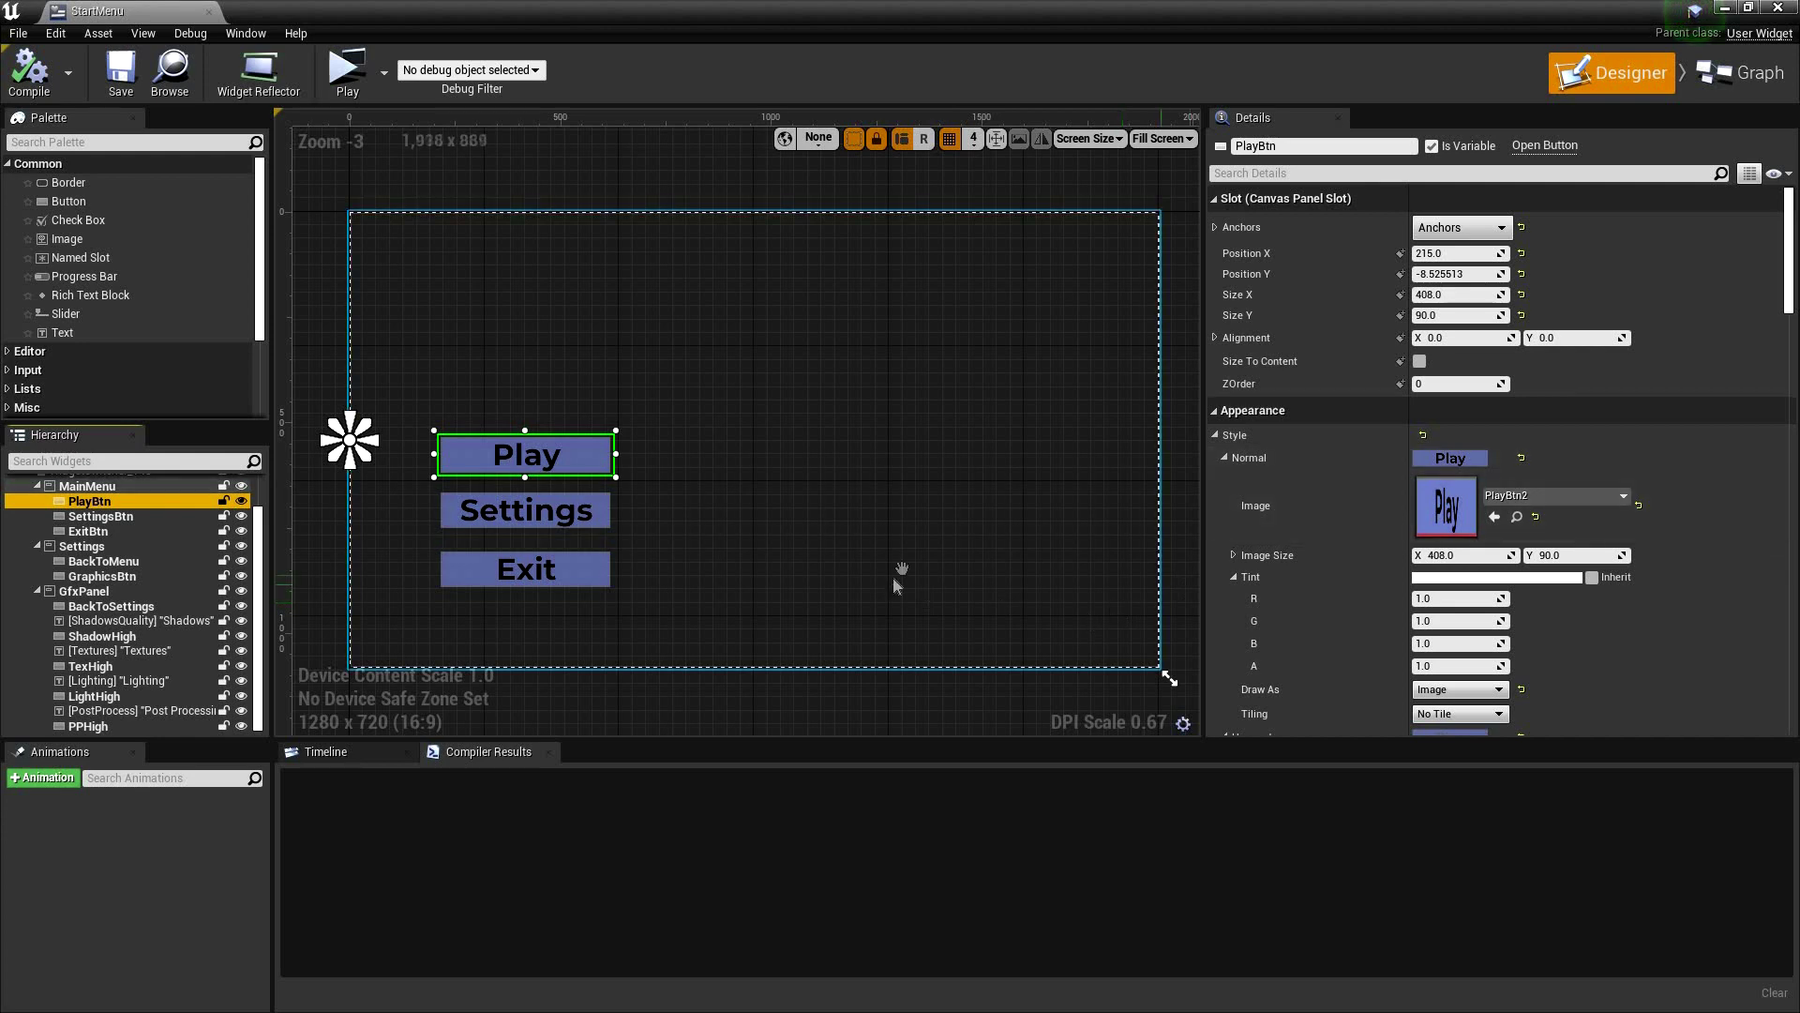
scroll(948, 566, "up", 1)
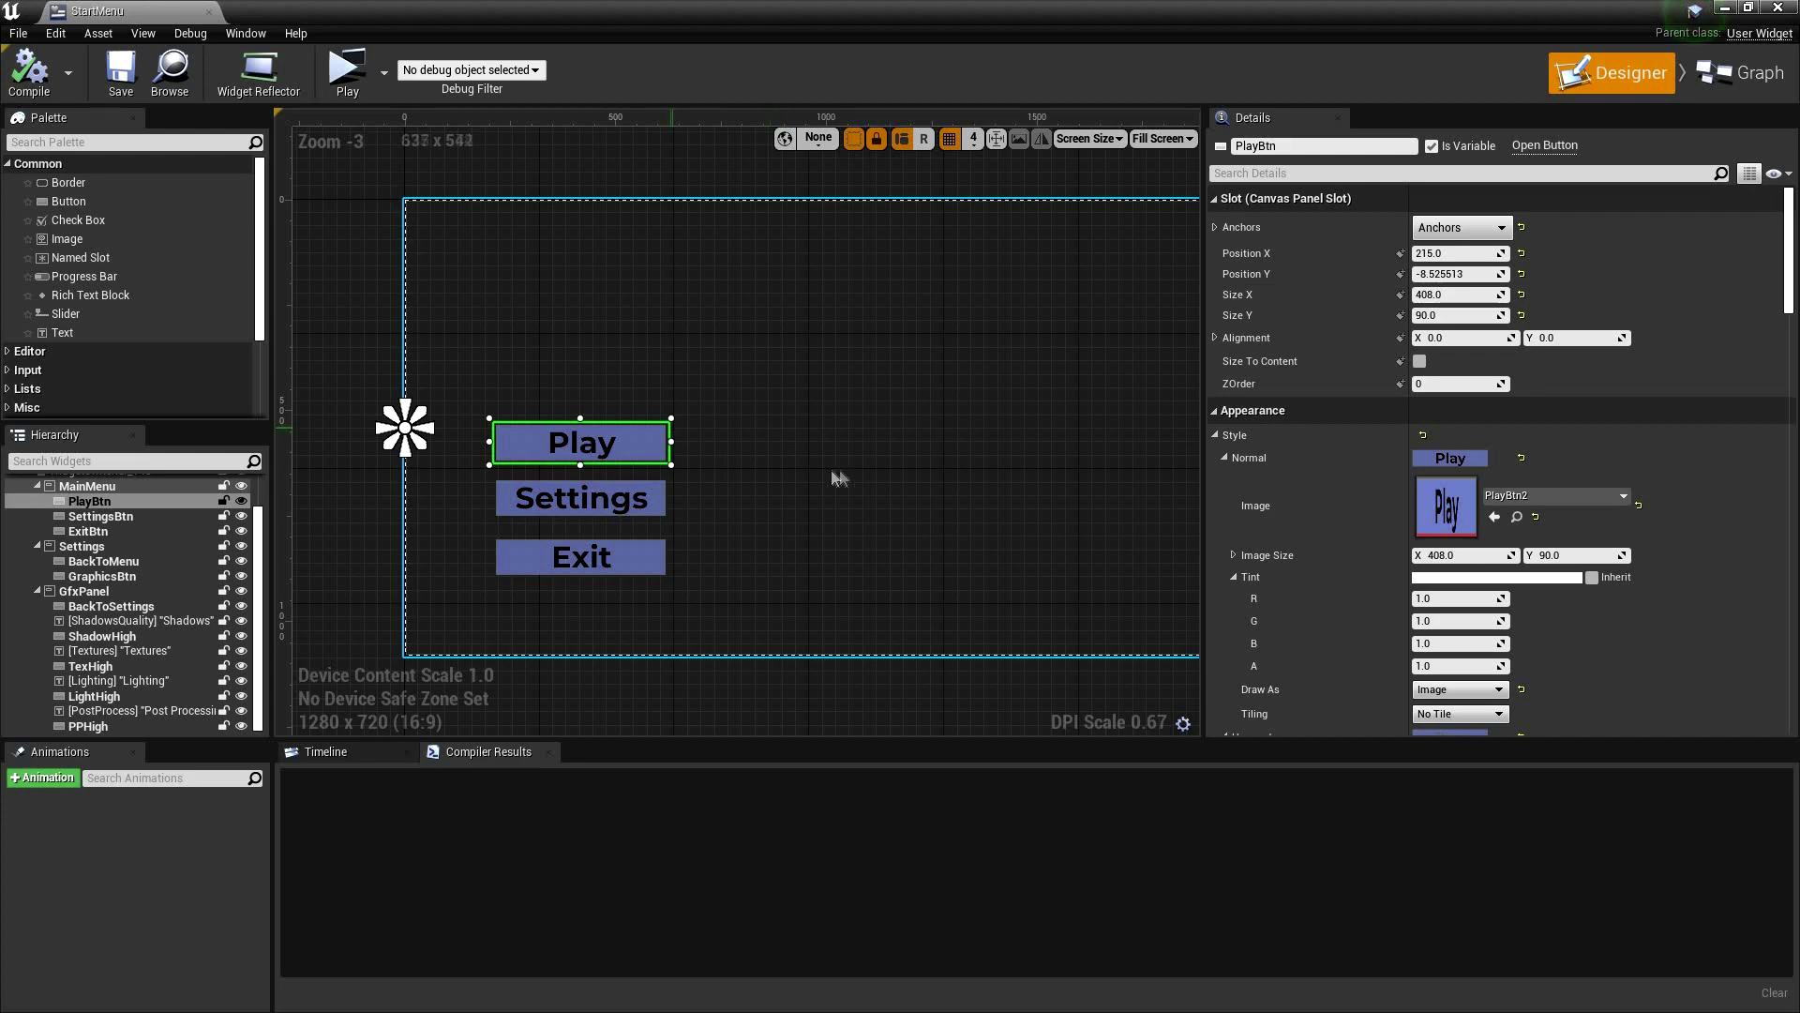
right_click_drag(1044, 443, 970, 444)
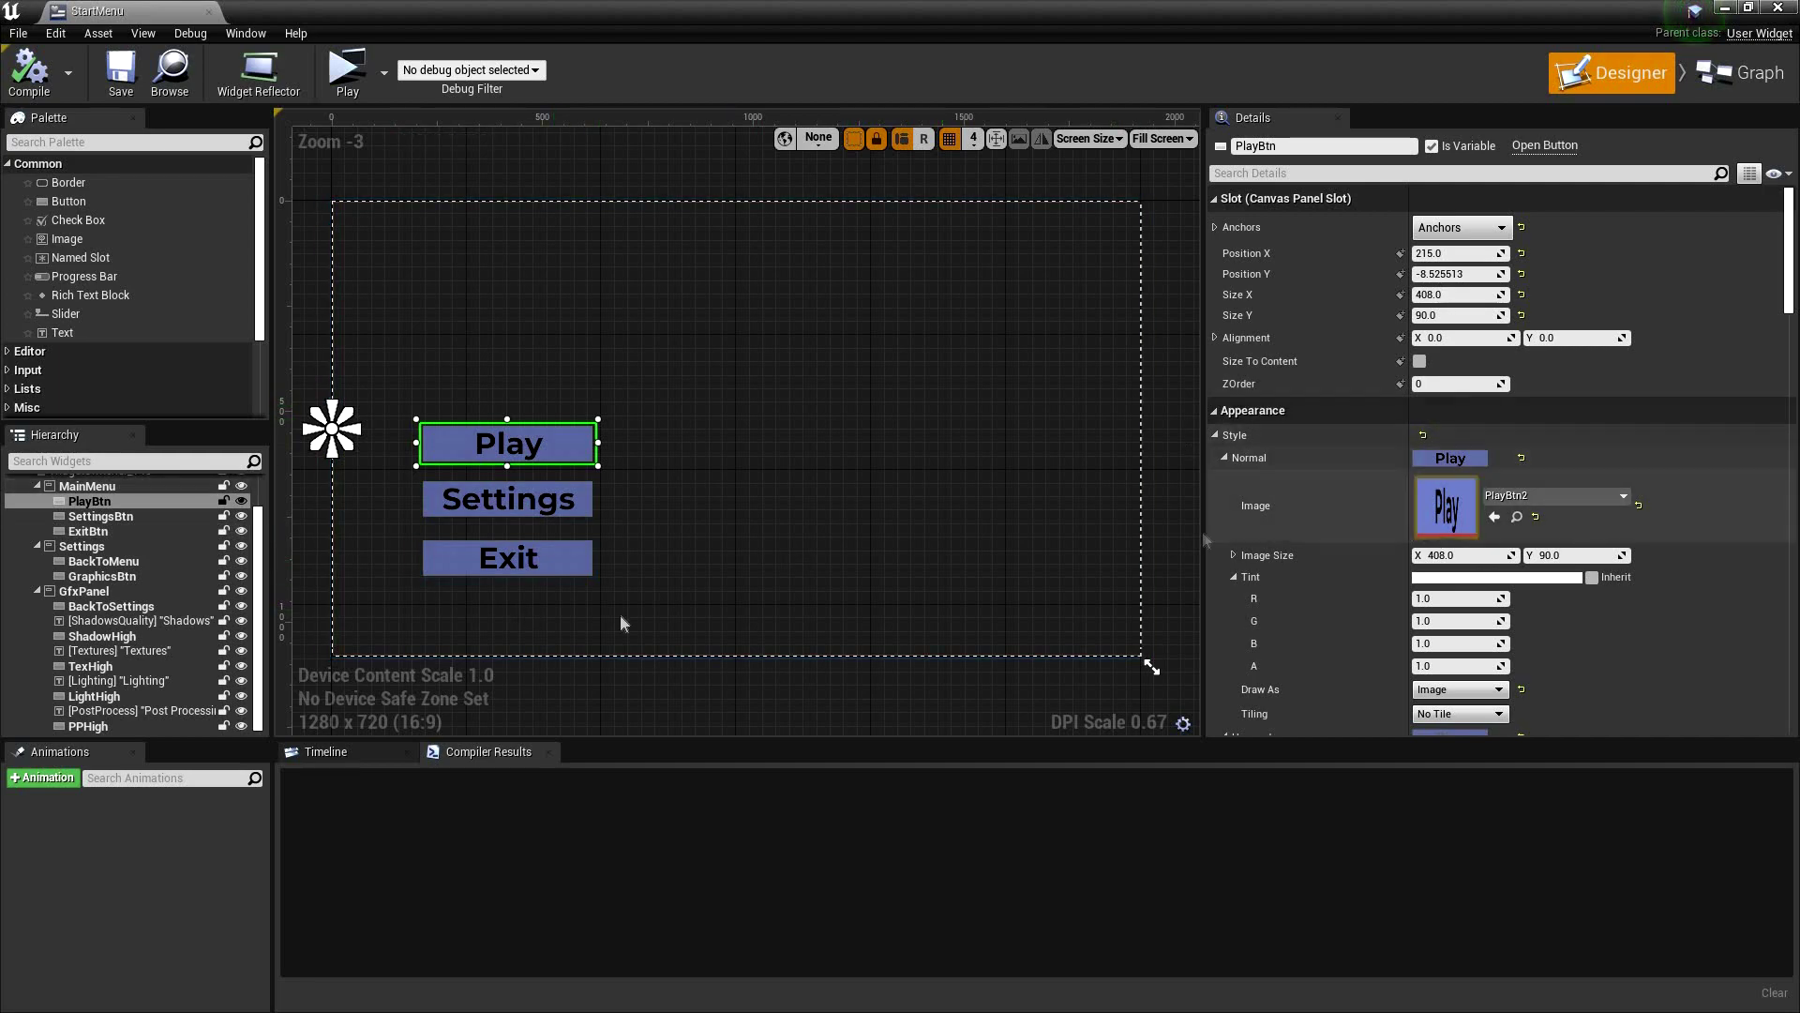
scroll(797, 572, "up", 3)
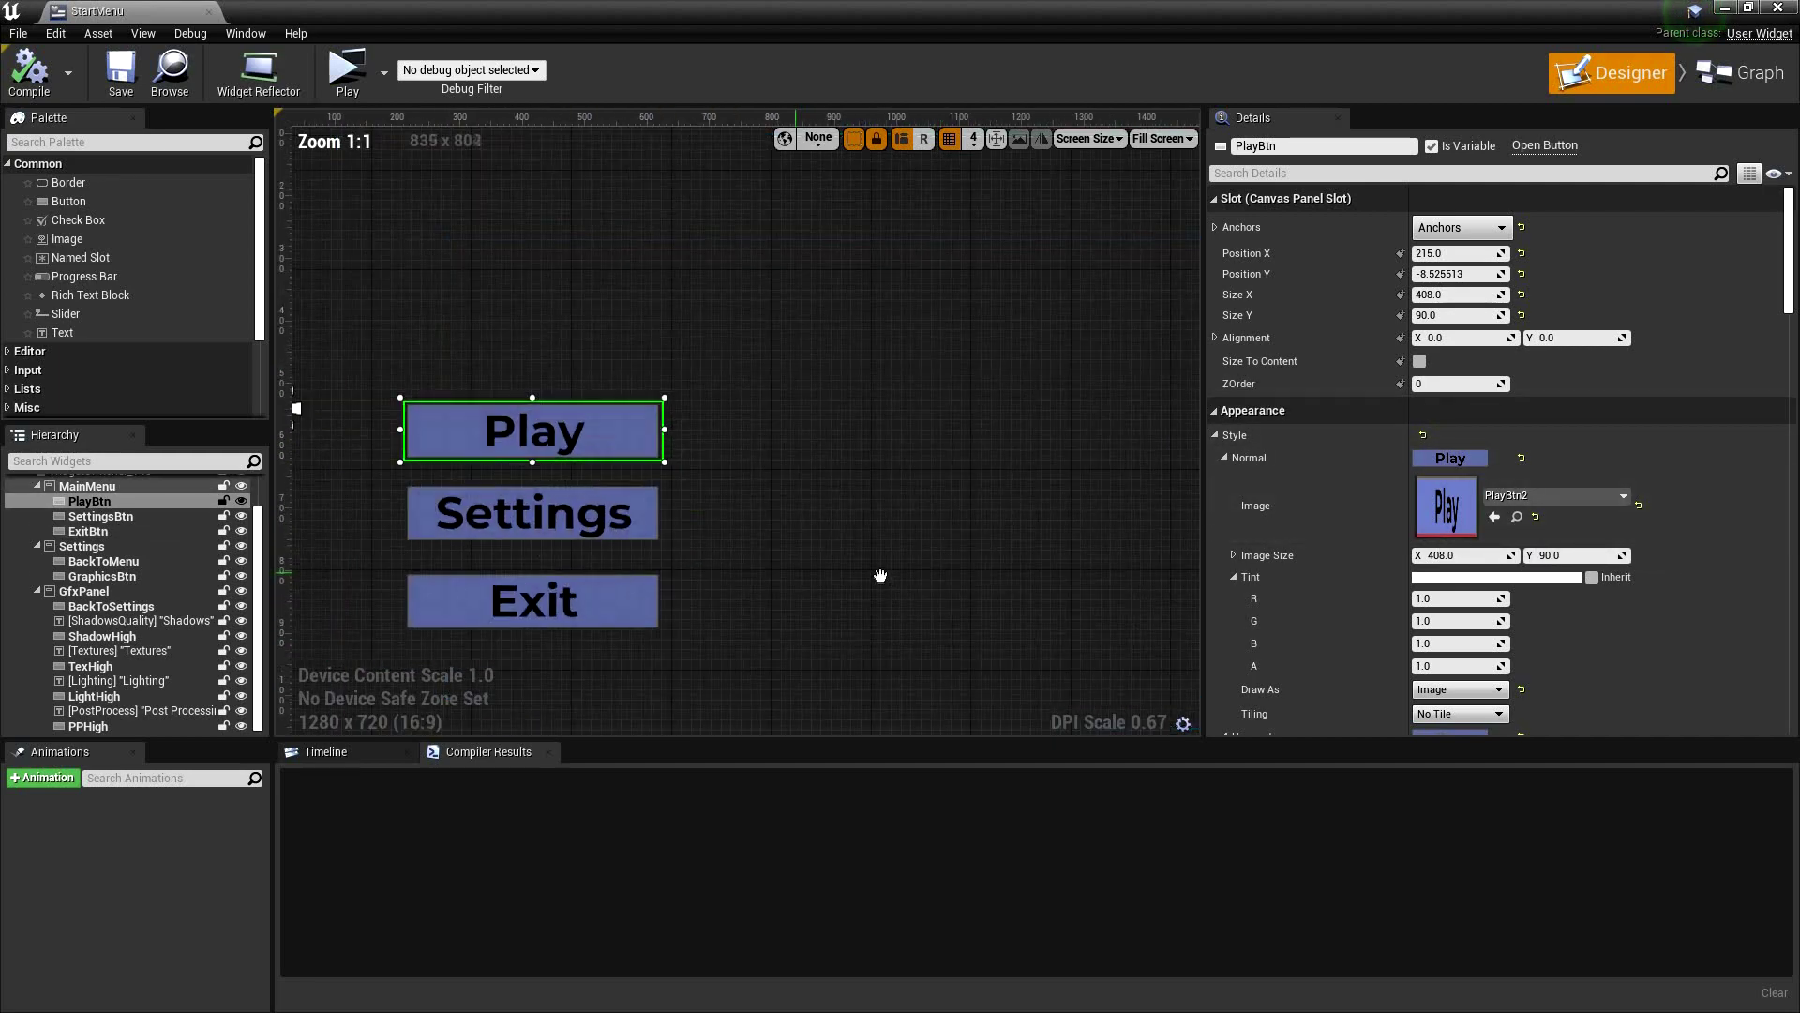
right_click_drag(840, 547, 756, 528)
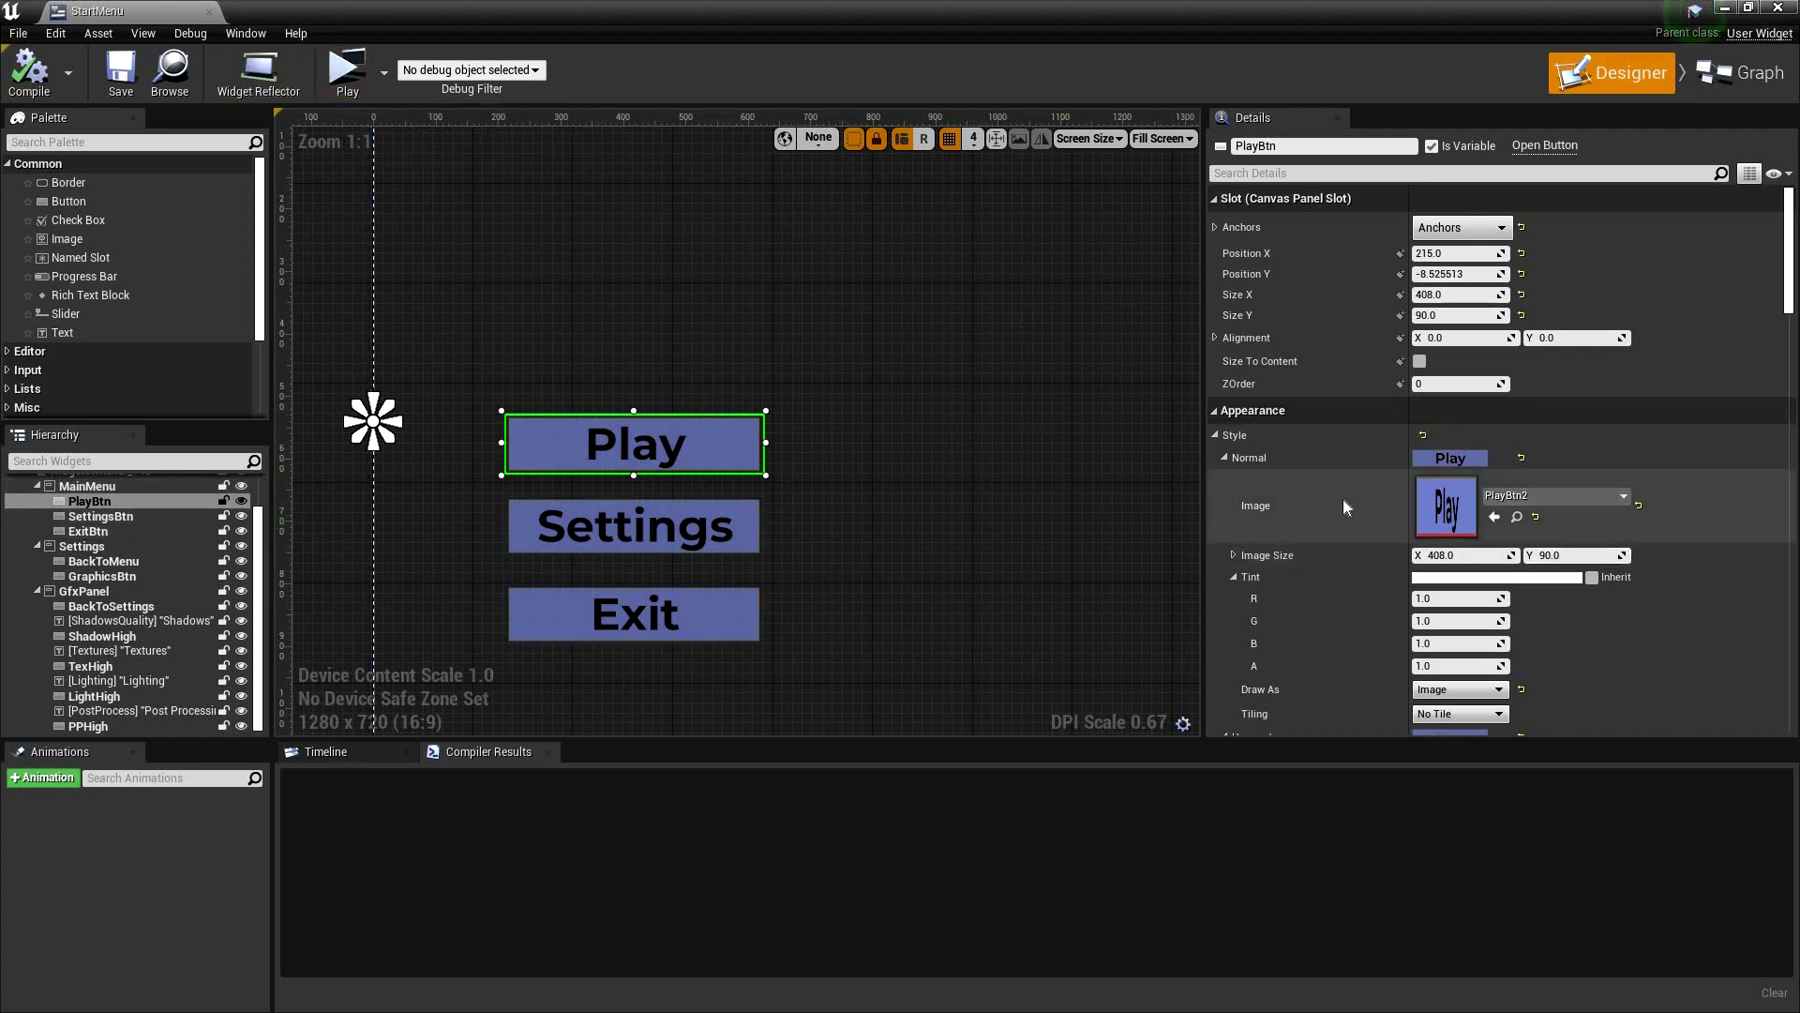
- Check PlayBtn's Style: Normal Image PlayBtn2 and Hovered Image PlayBtn2press, both 408 × 90
scroll(1364, 426, "down", 2)
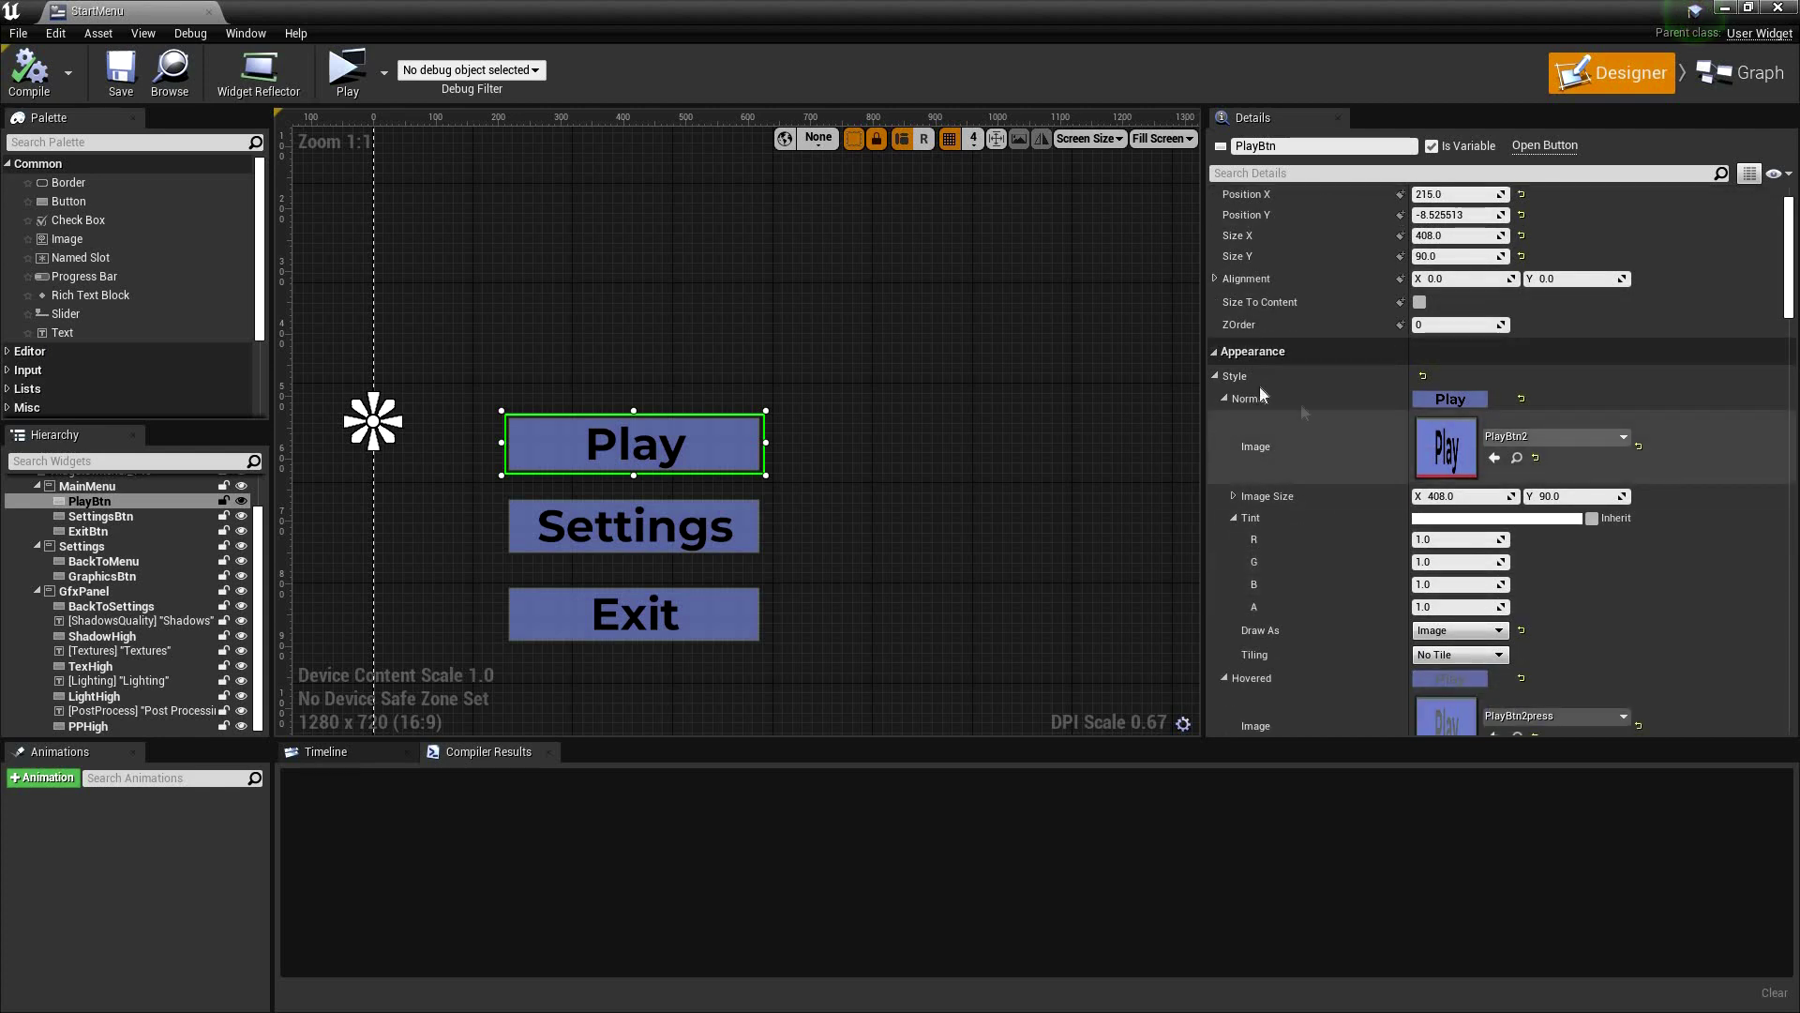
scroll(1303, 537, "down", 3)
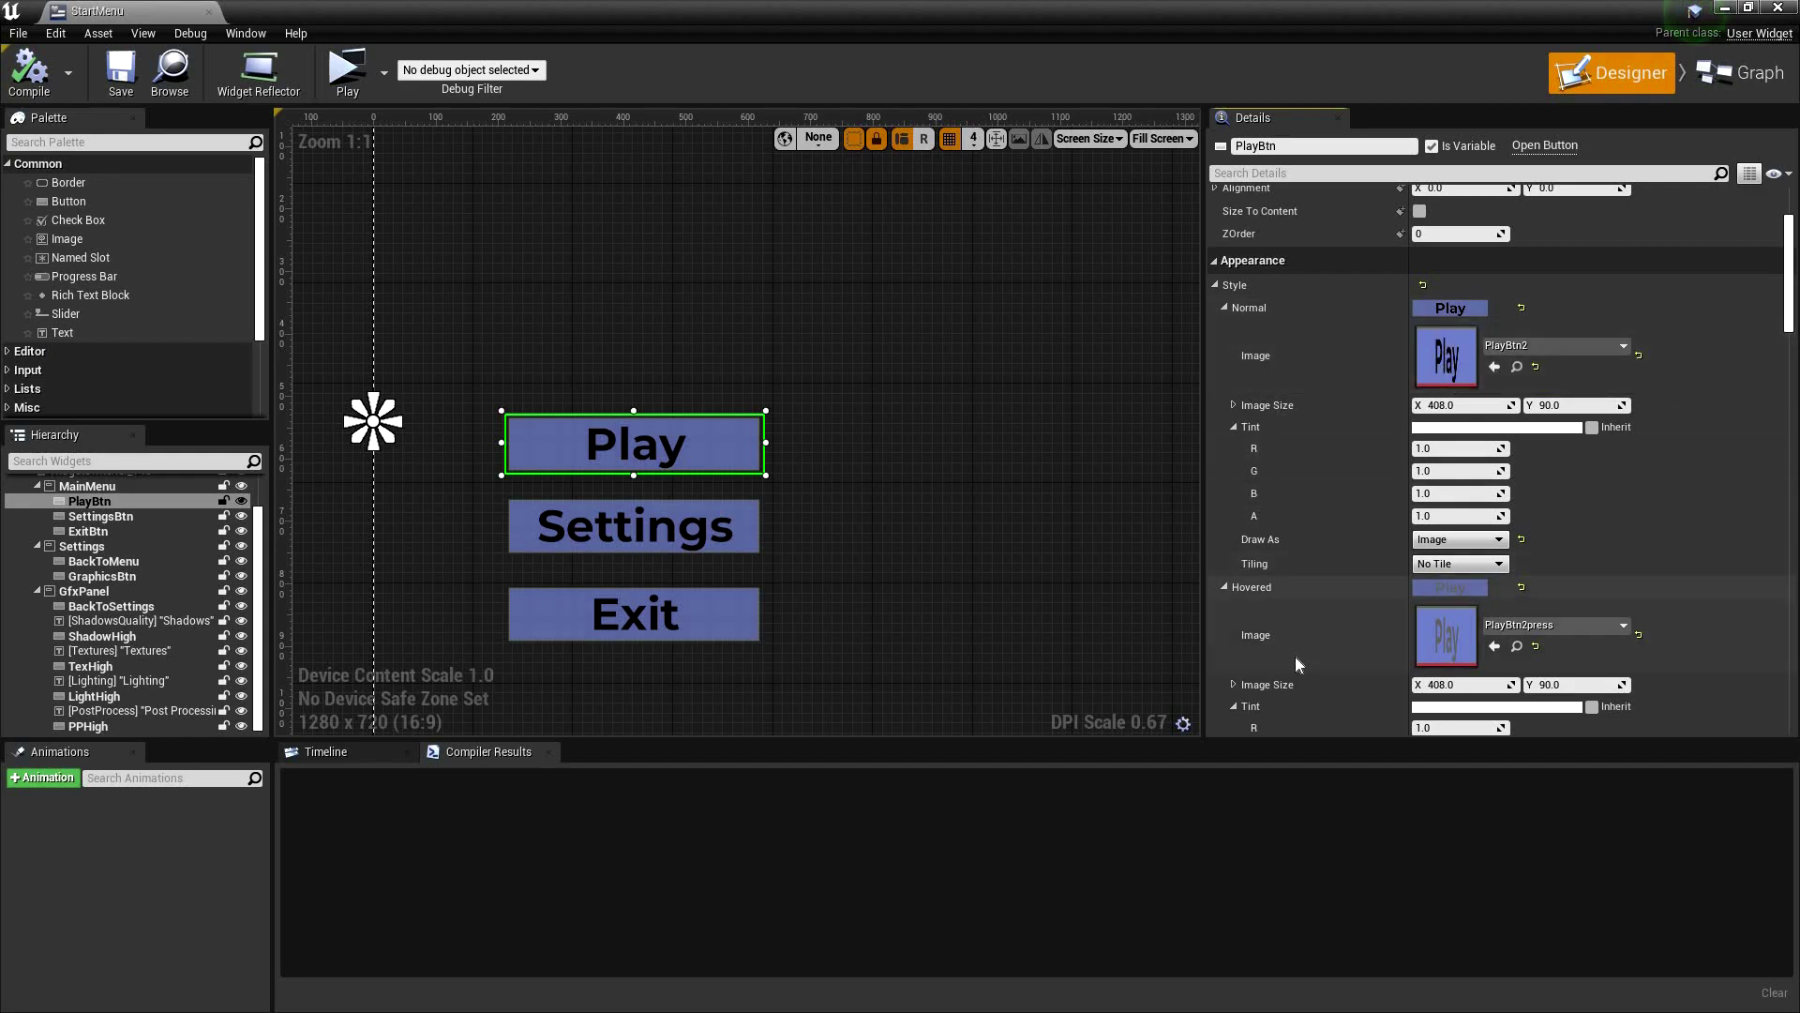
scroll(1295, 656, "down", 2)
scroll(1341, 610, "up", 5)
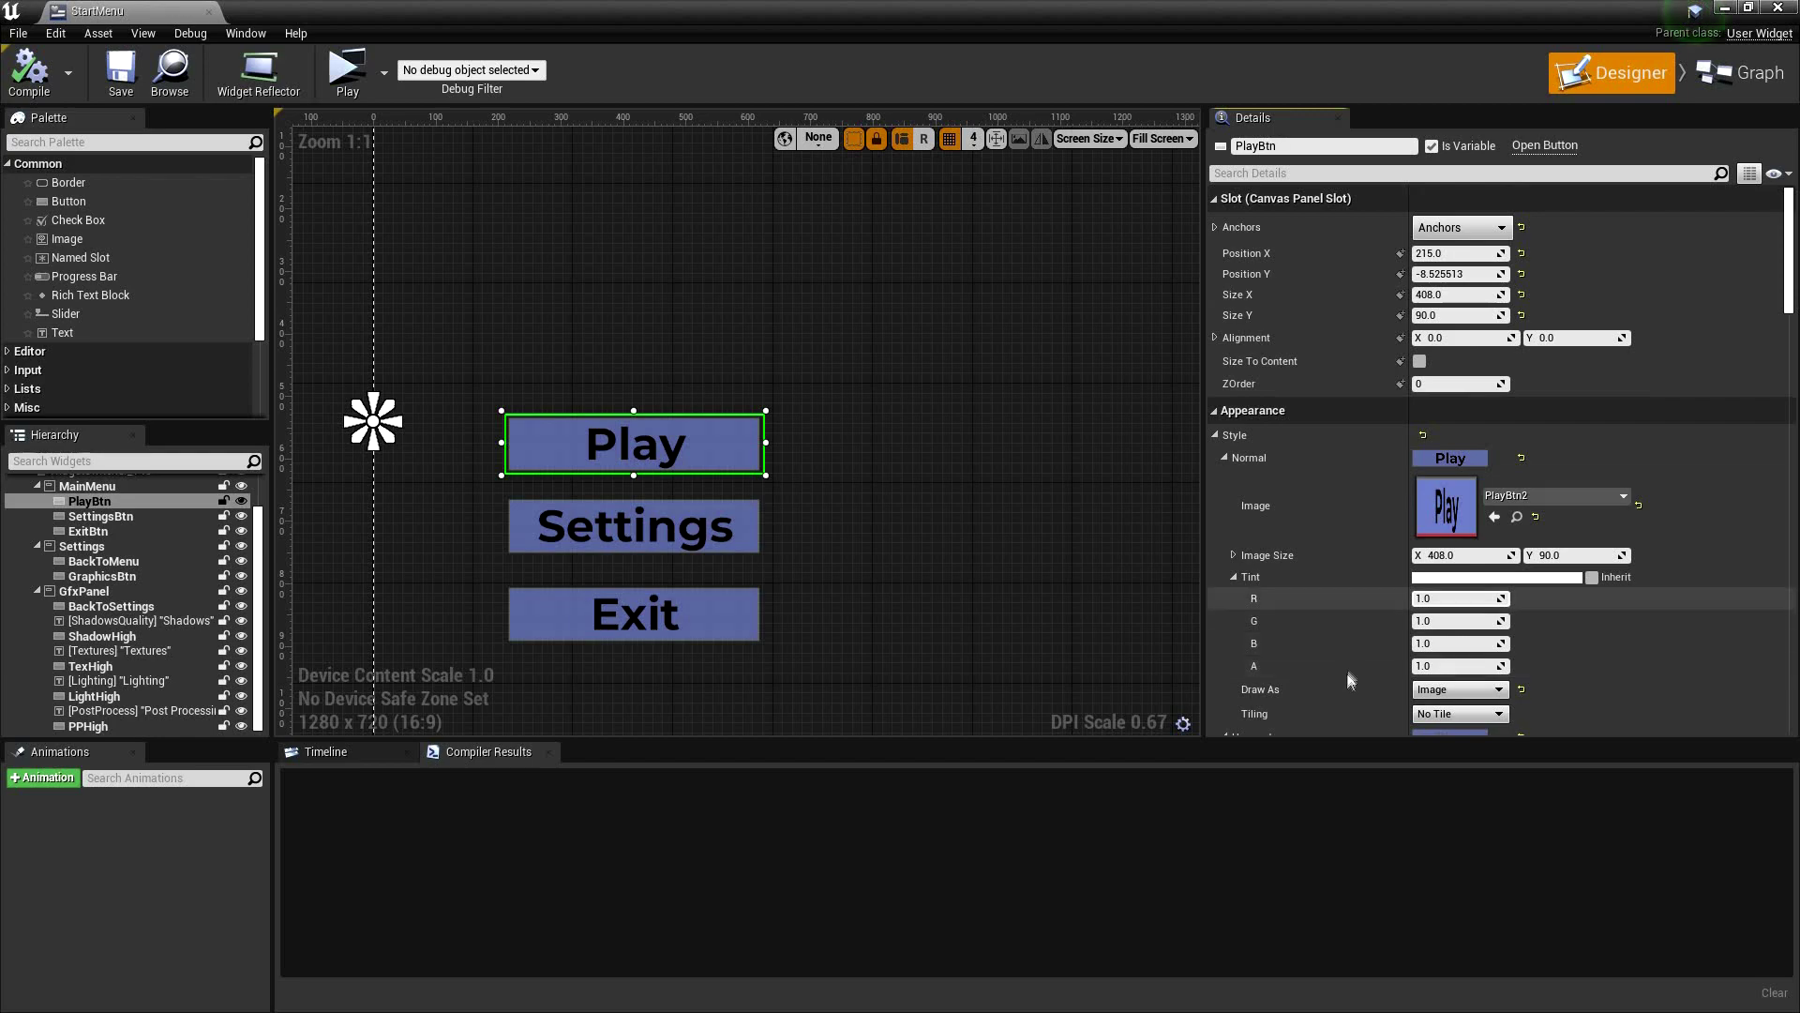
scroll(1406, 619, "down", 2)
scroll(1441, 628, "down", 7)
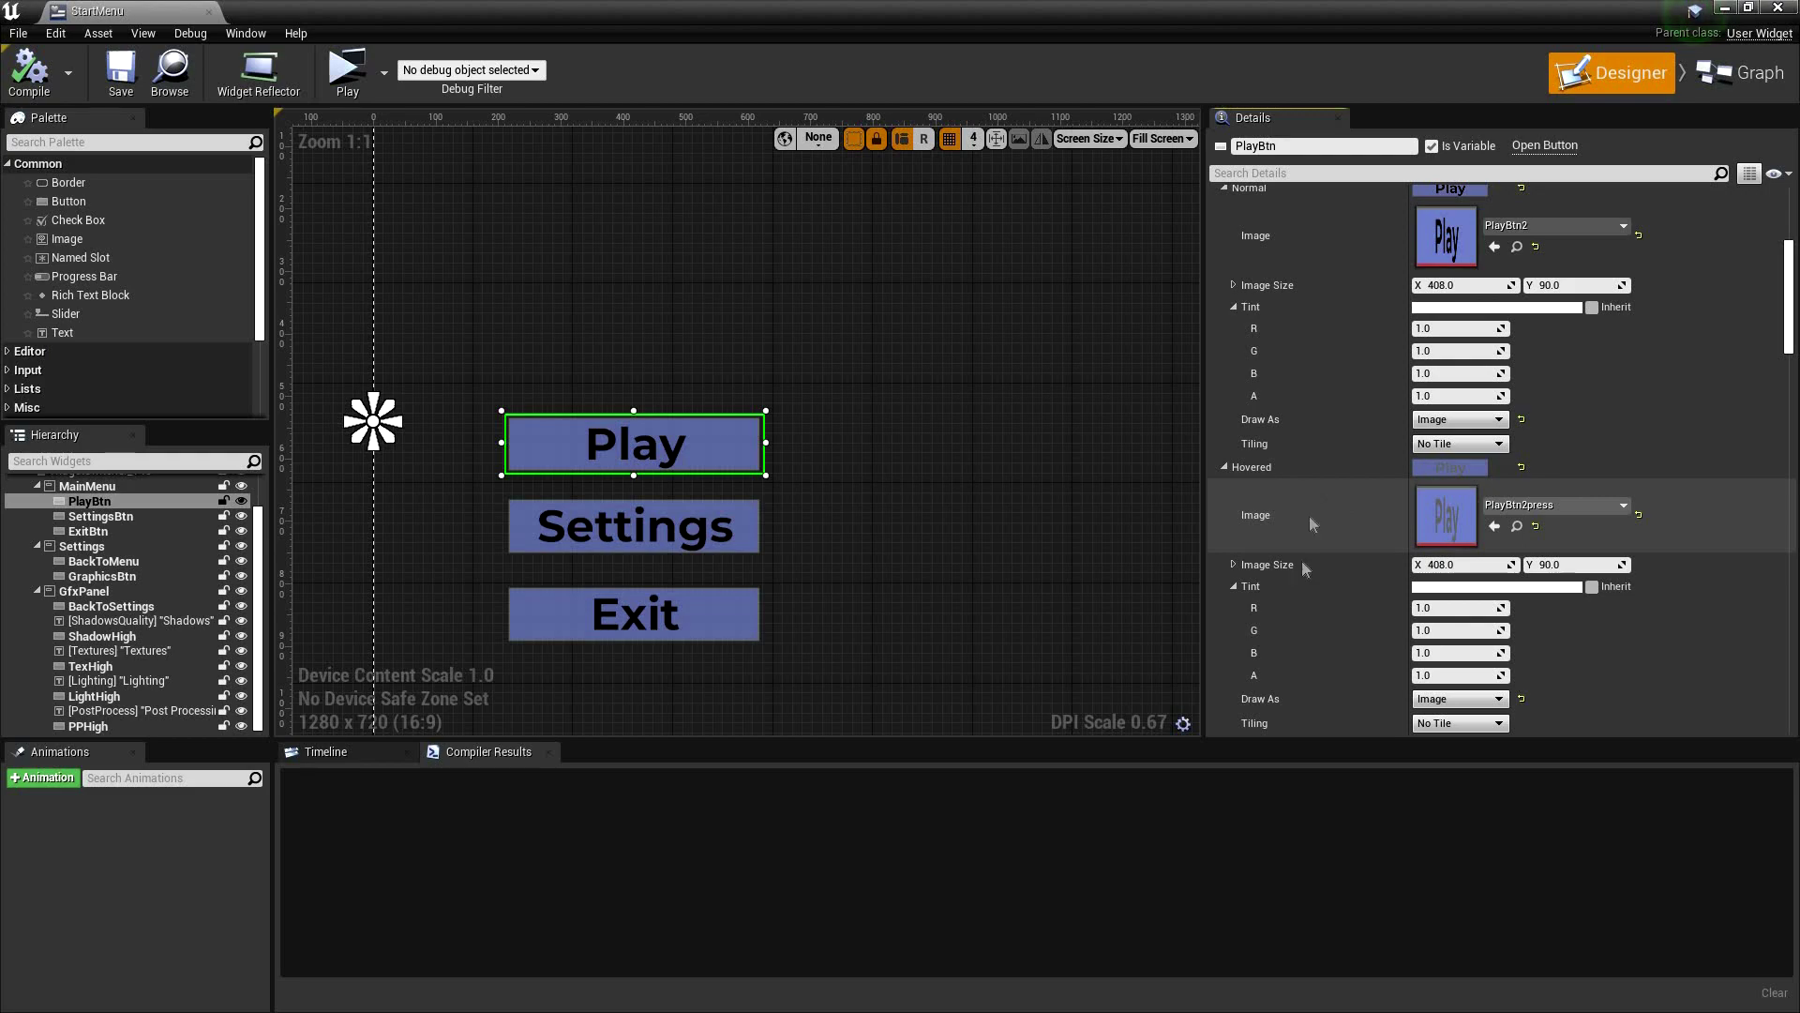
scroll(1309, 516, "down", 4)
scroll(1358, 516, "up", 10)
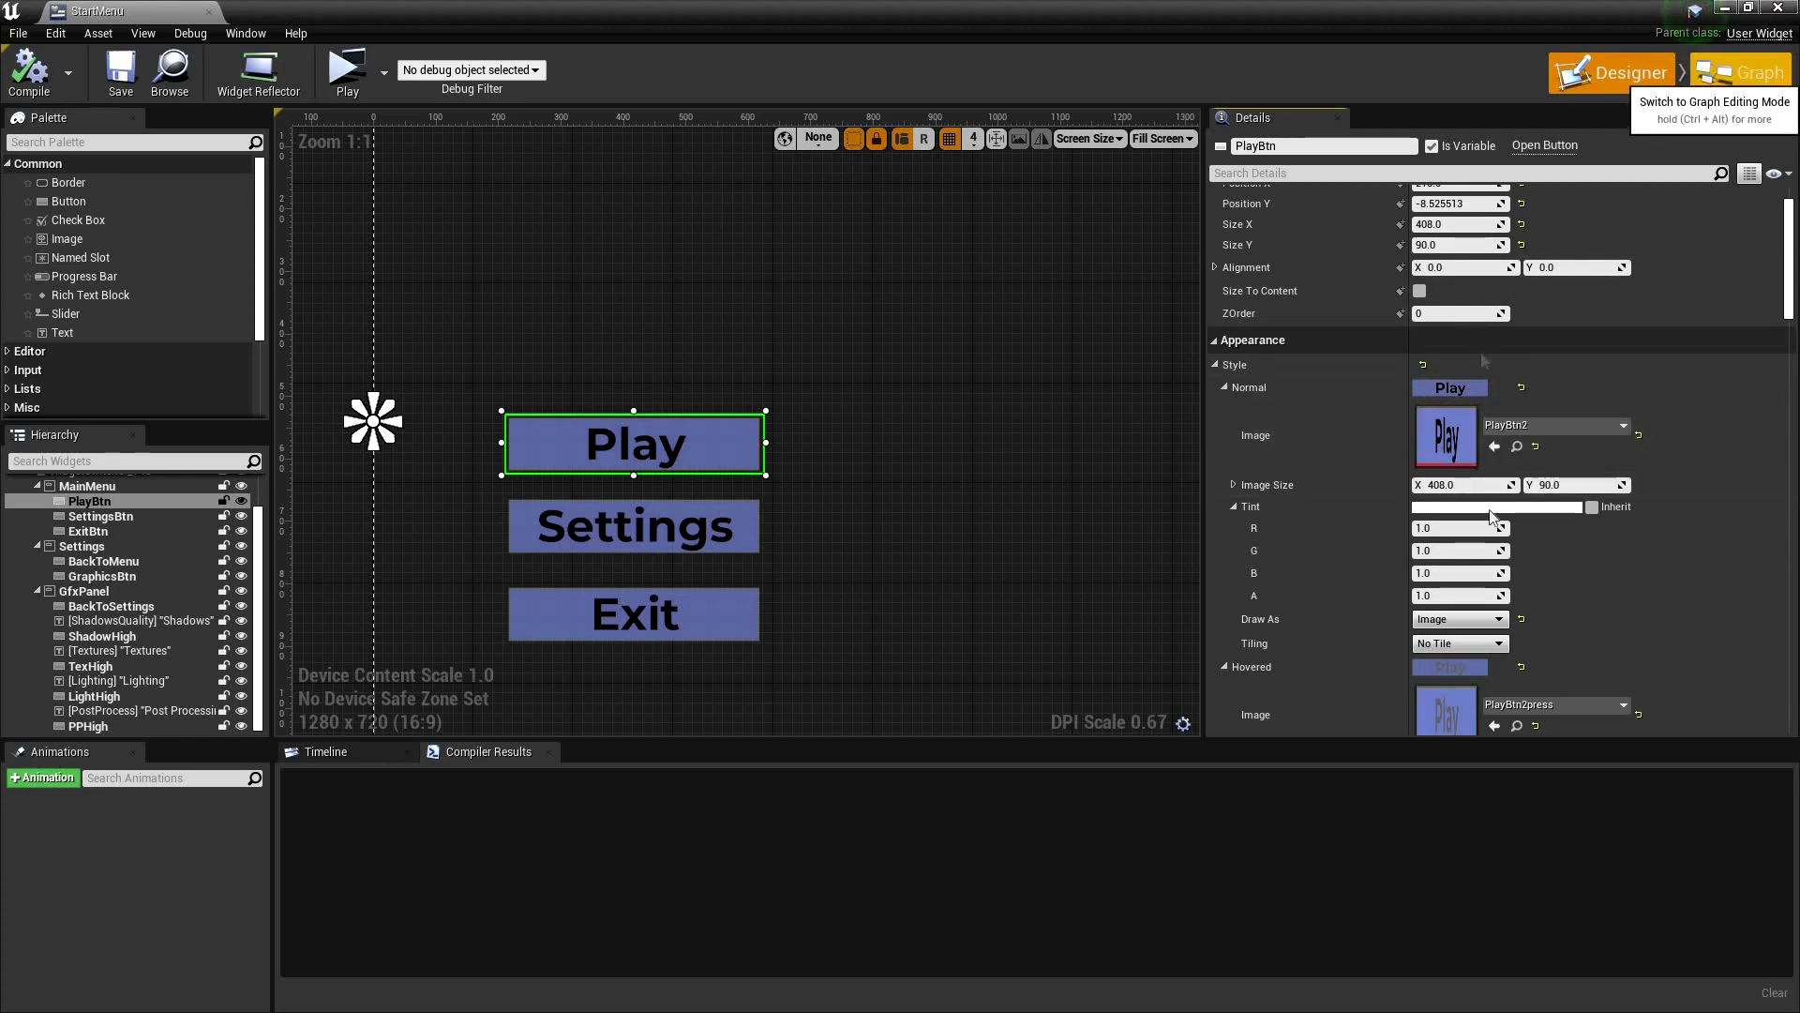
scroll(1532, 323, "down", 3)
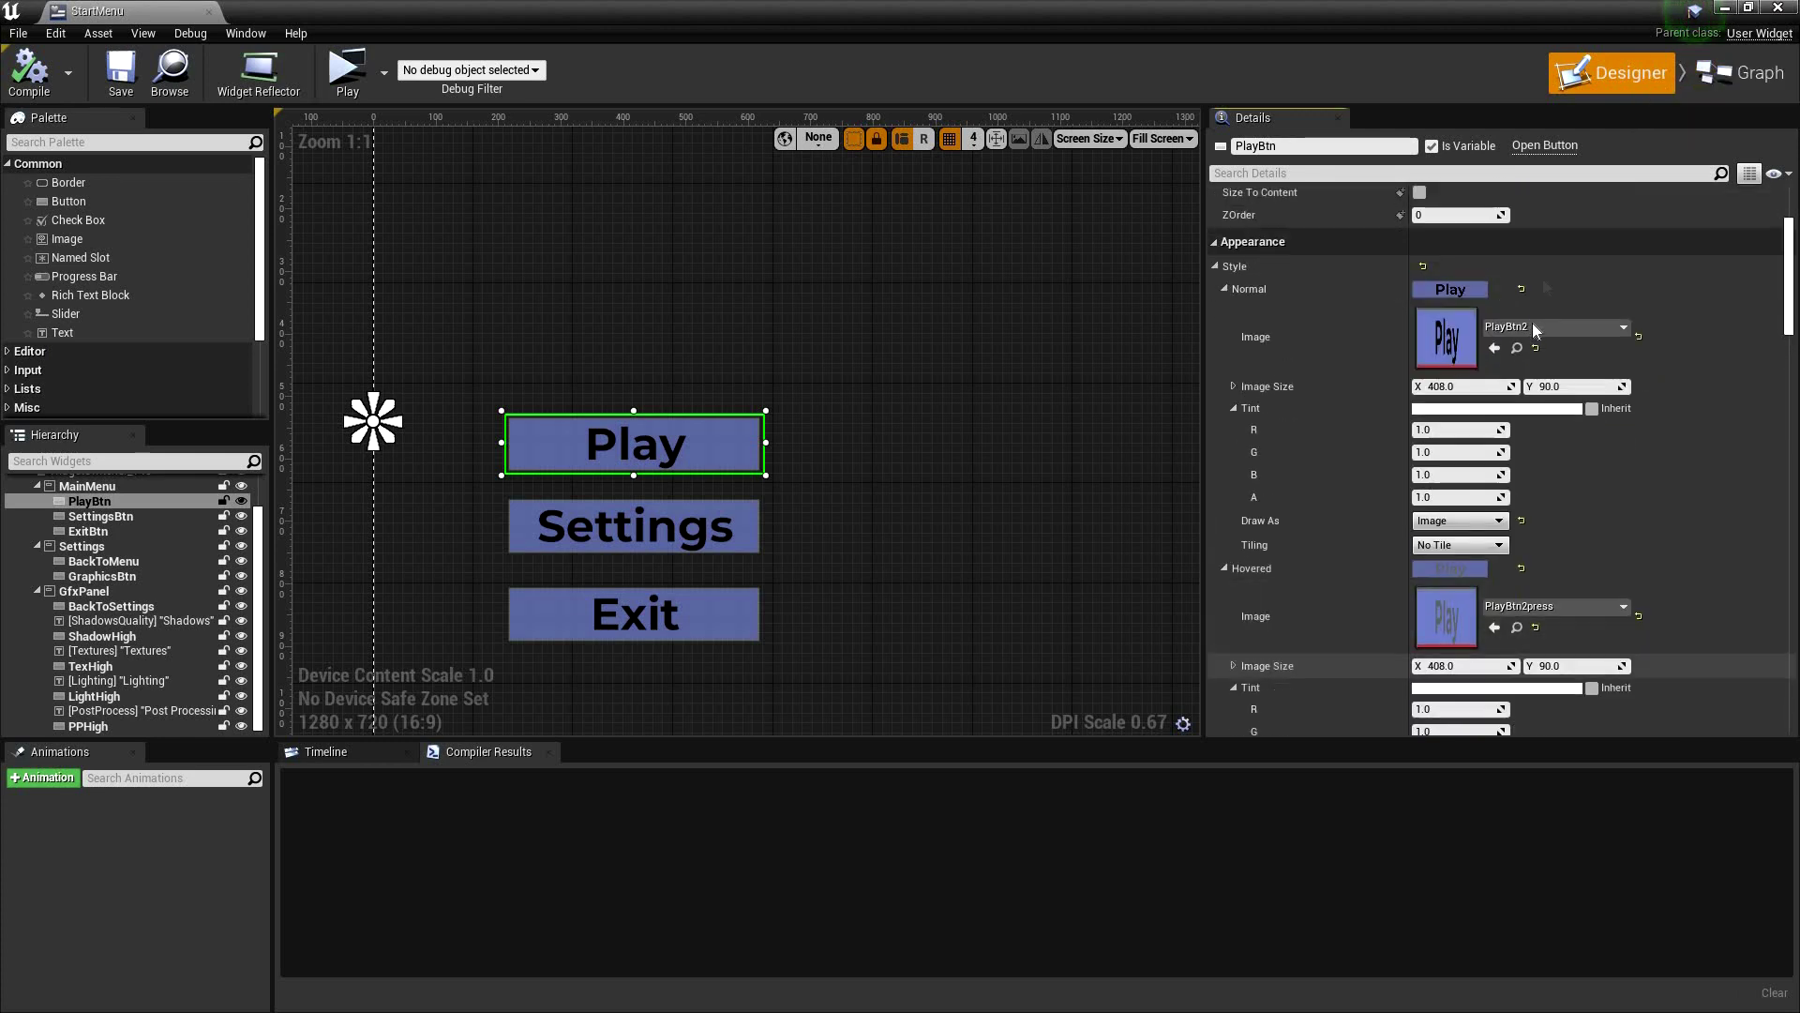
scroll(1435, 300, "down", 4)
scroll(1341, 234, "up", 1)
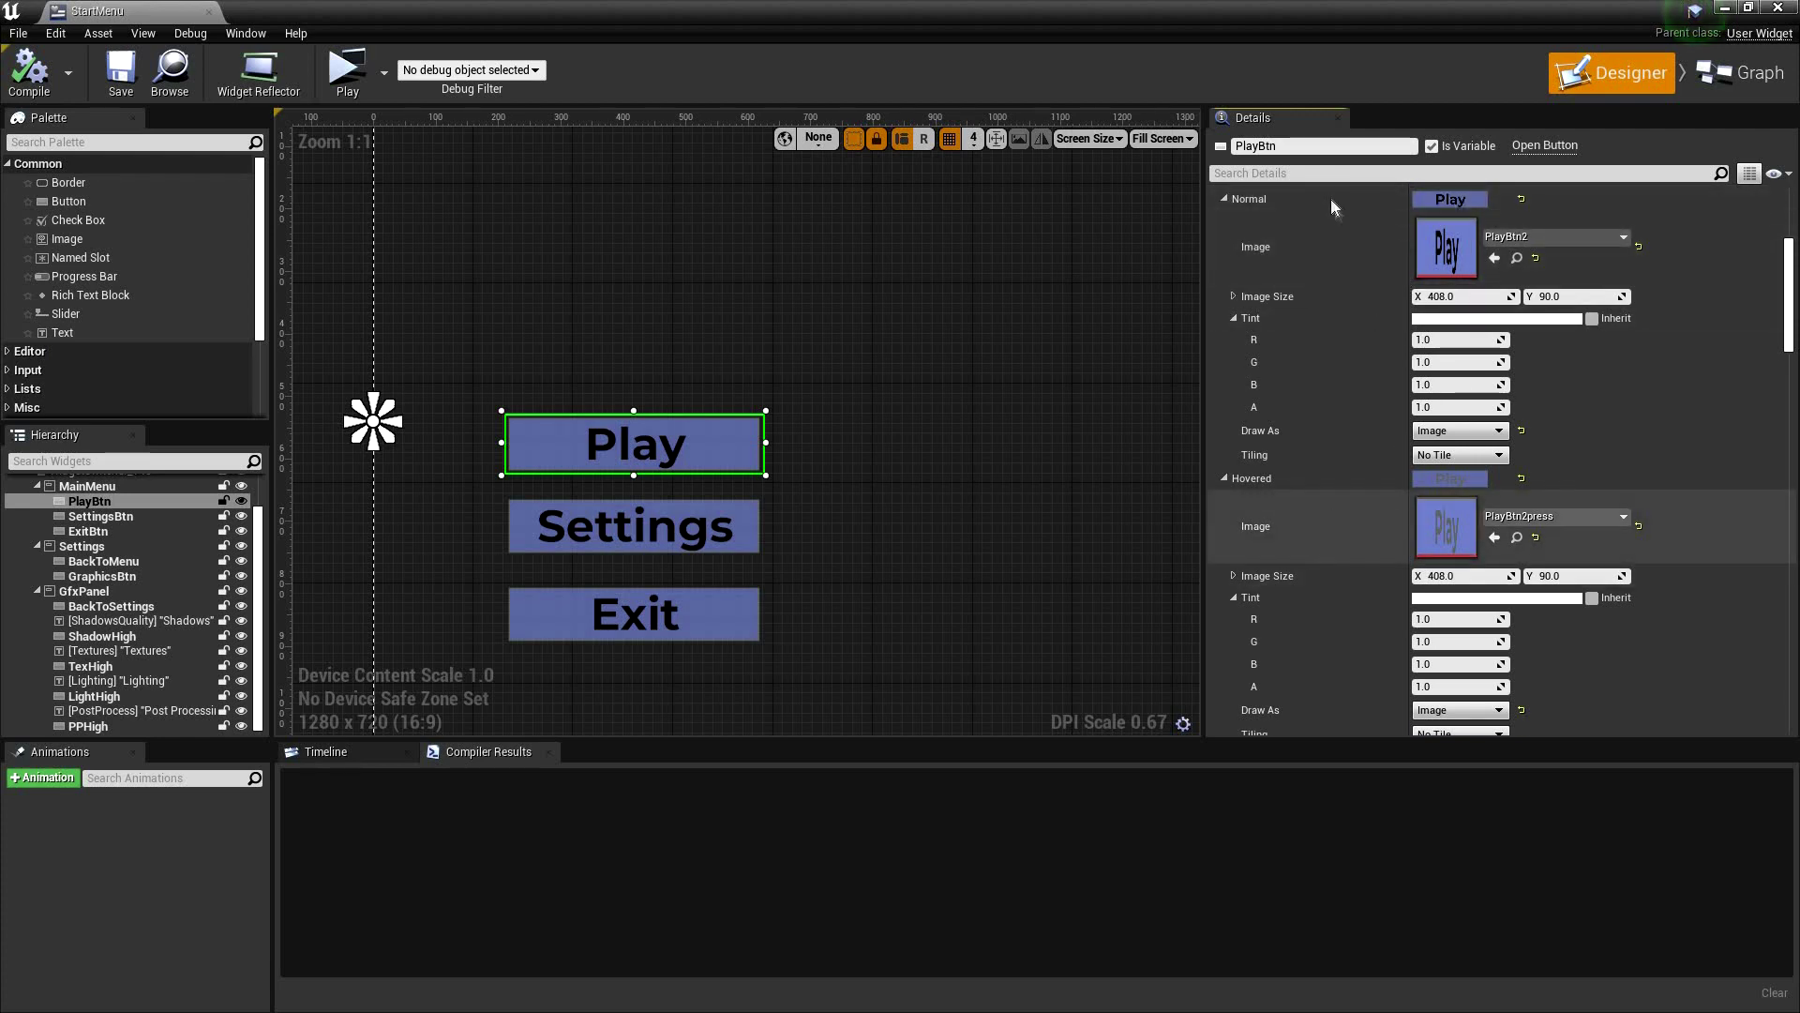
- Switch from the widget editor to the main level editor's Content Browser Button folder
double_click(1365, 26)
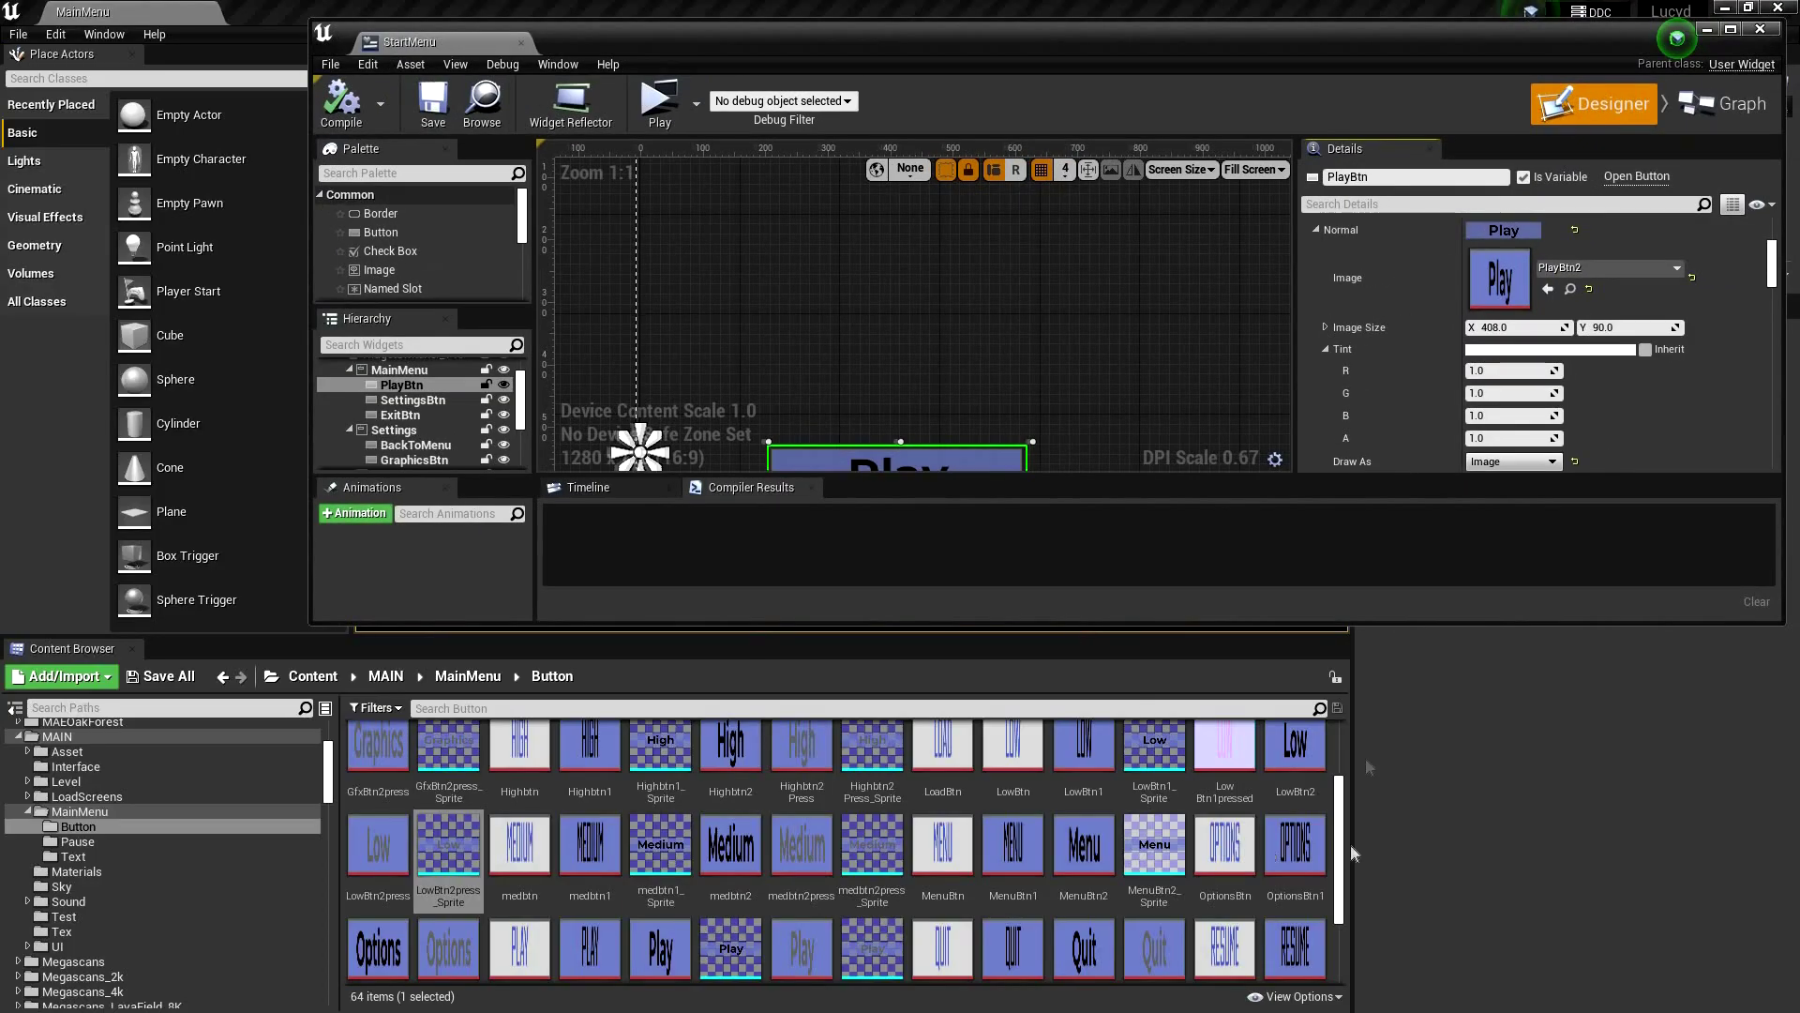
left_click(1731, 28)
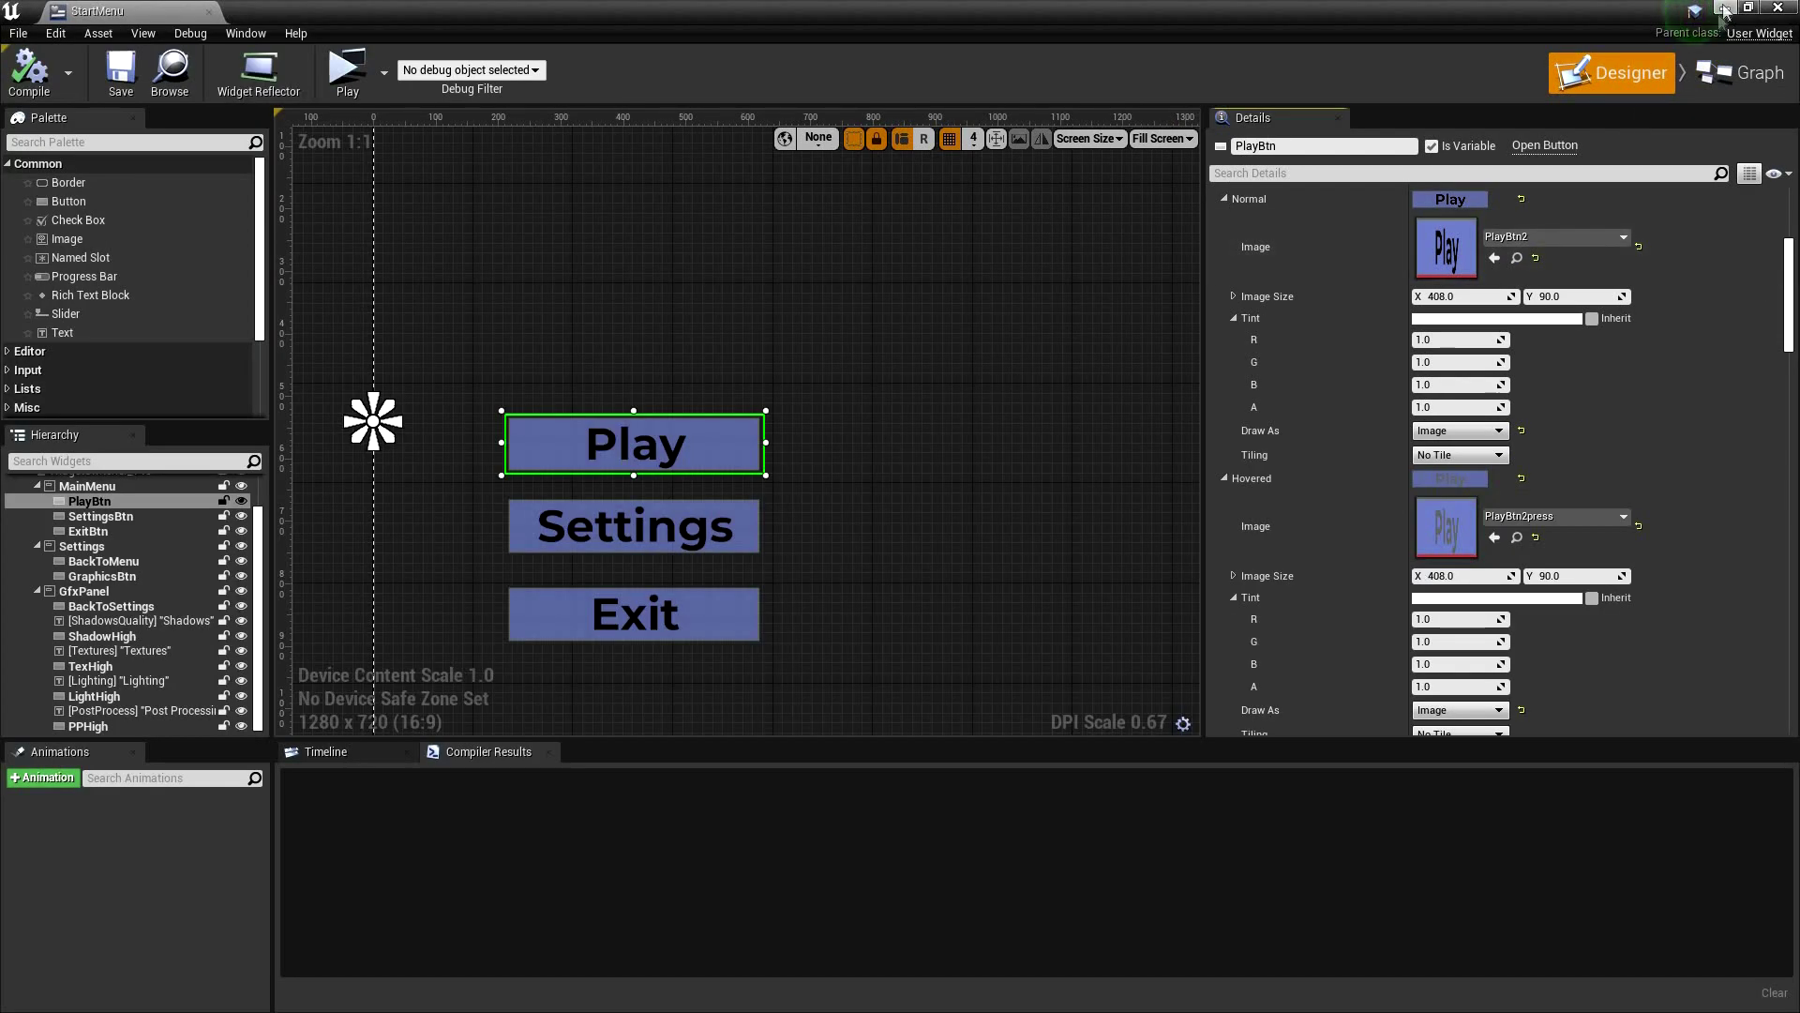
key("alt+Tab")
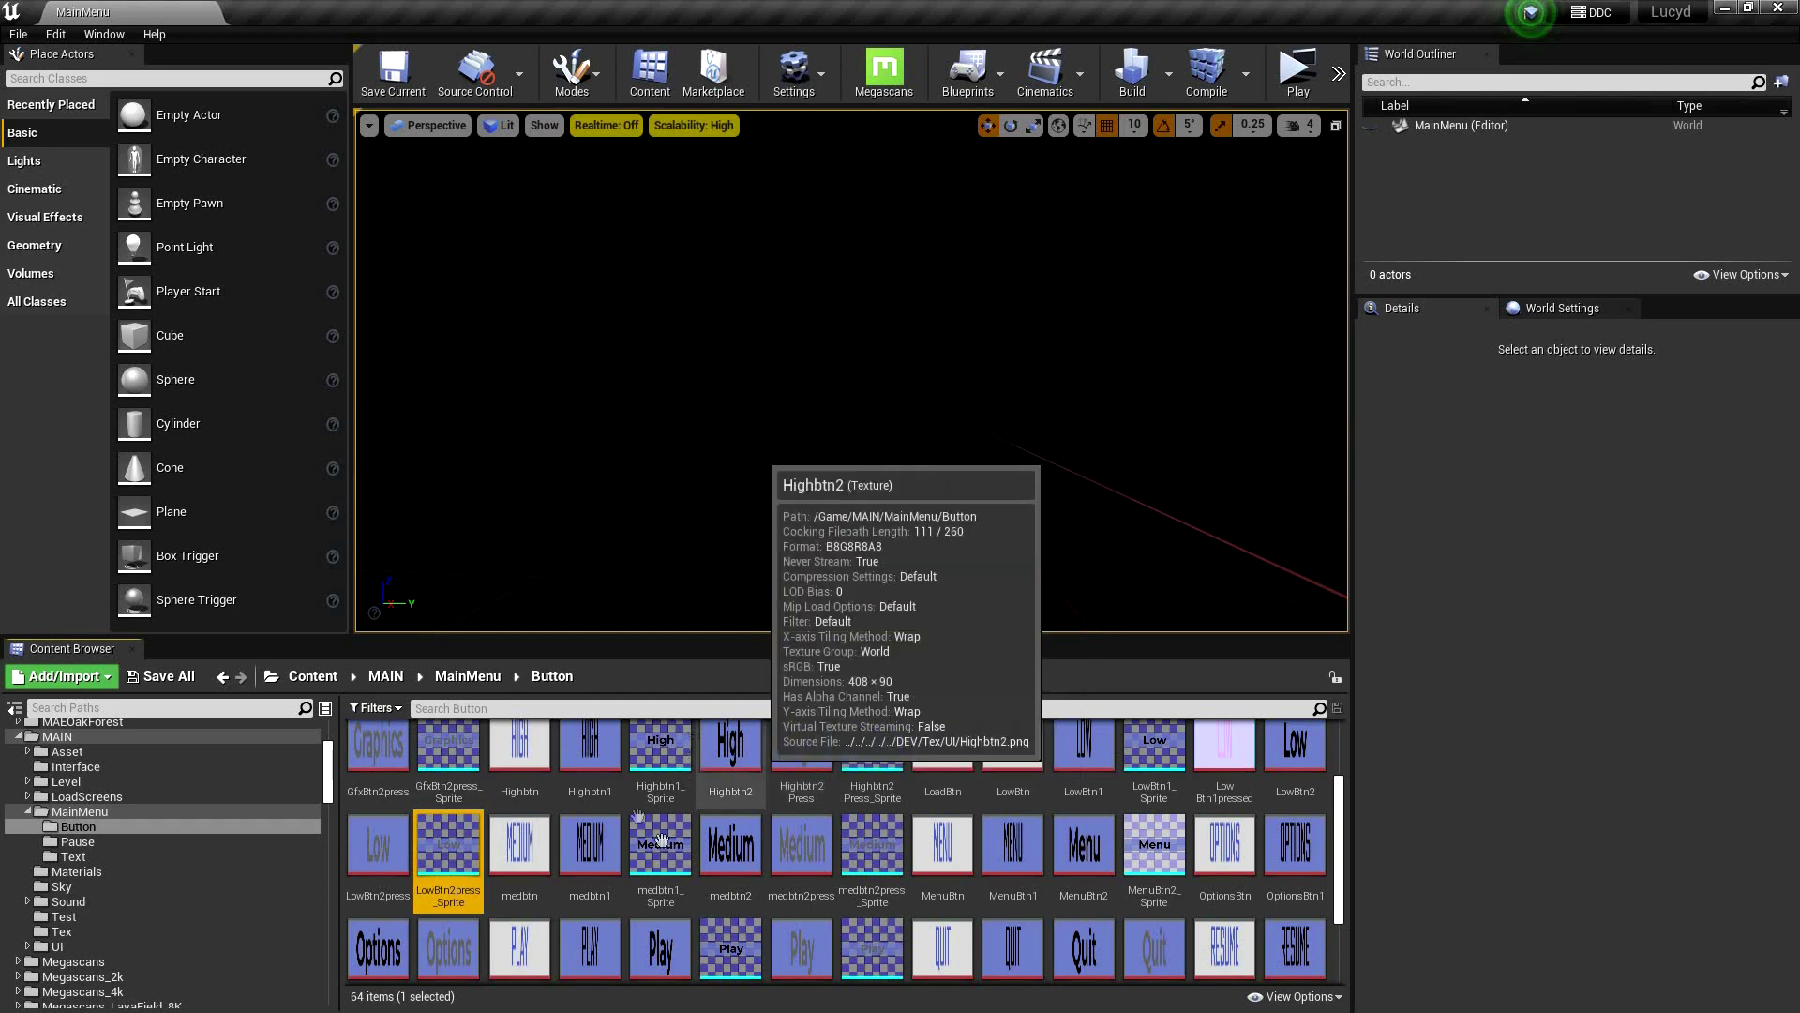
scroll(753, 750, "up", 1)
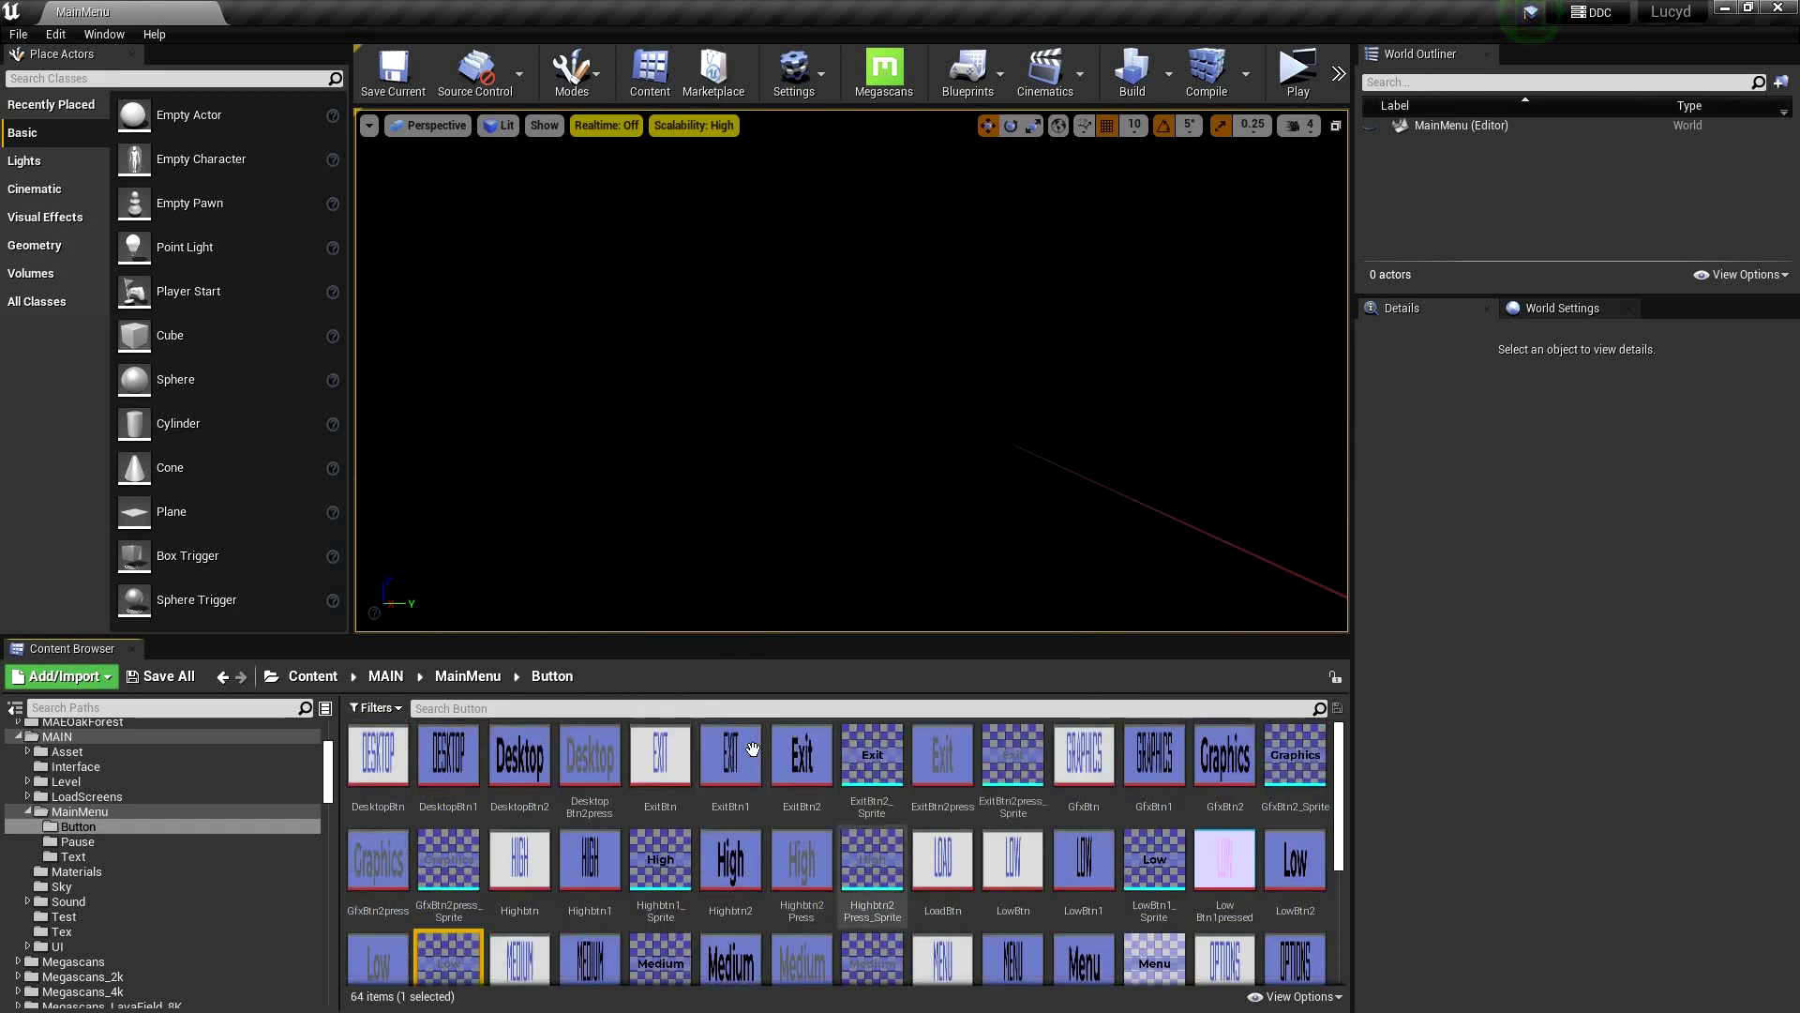
- Bring up the ExitBtn2 texture's context menu showing its Sprite Actions
right_click(802, 781)
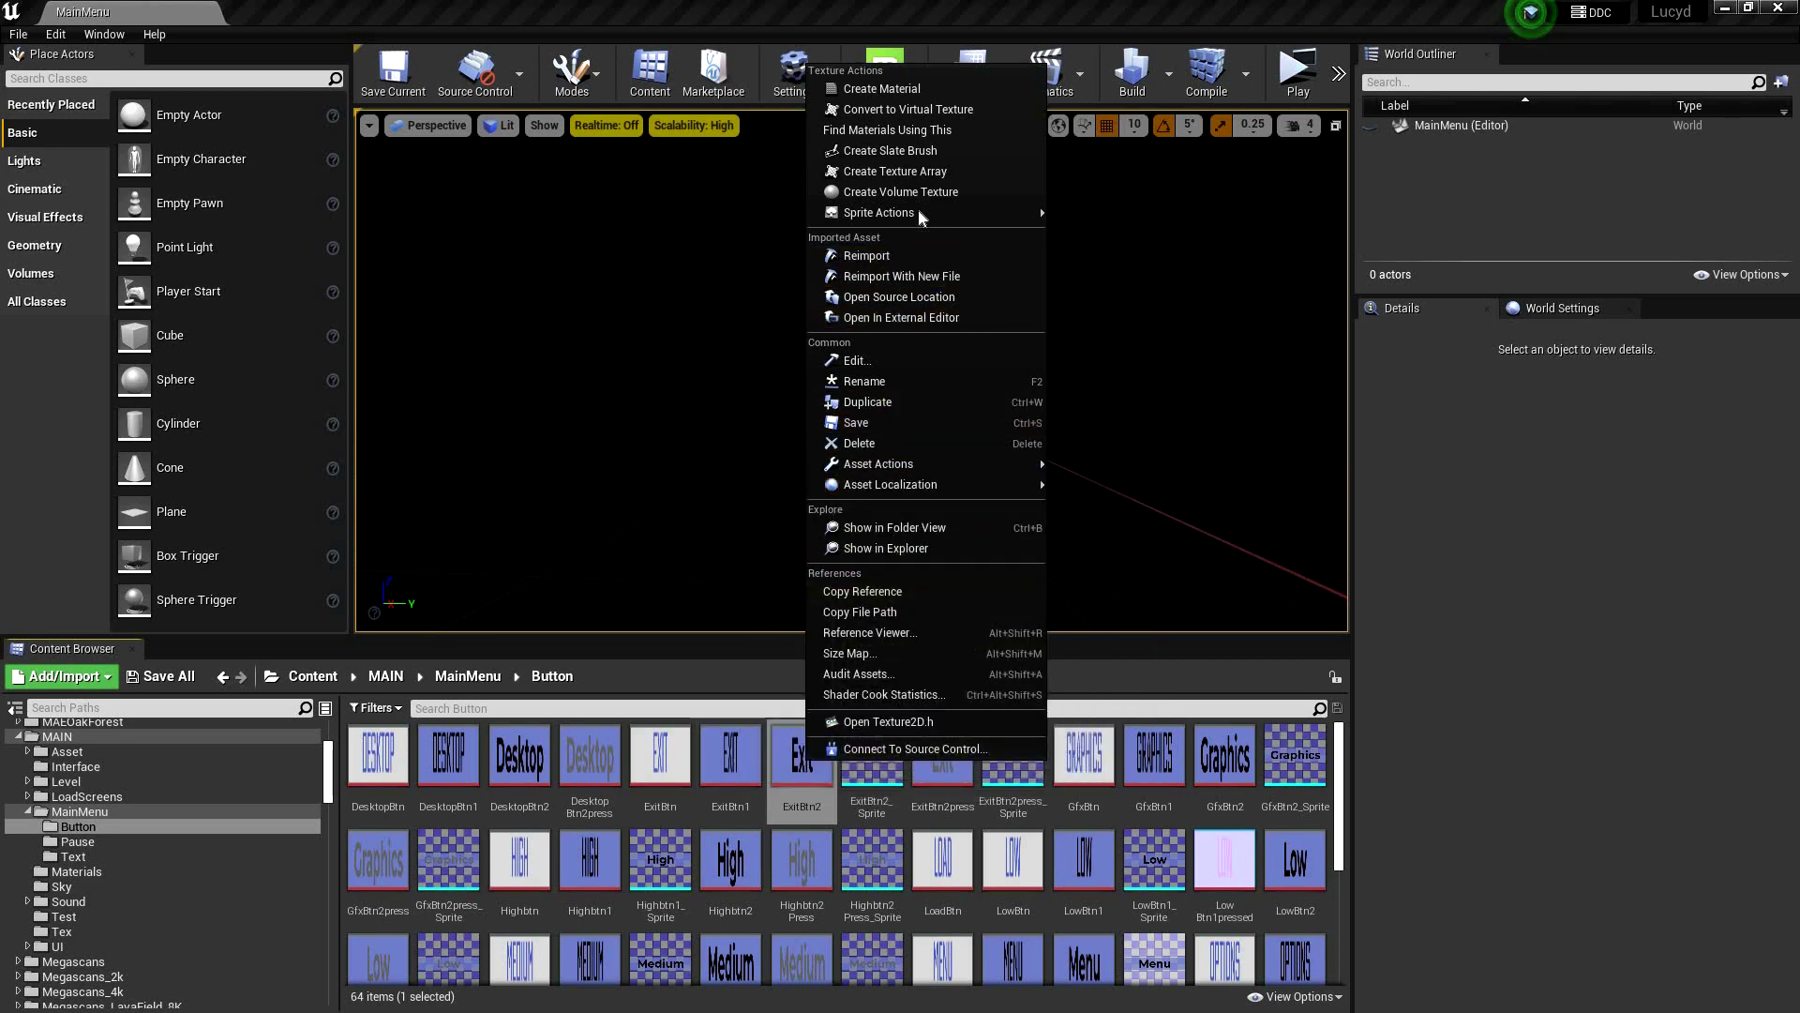
mouse_move(918, 212)
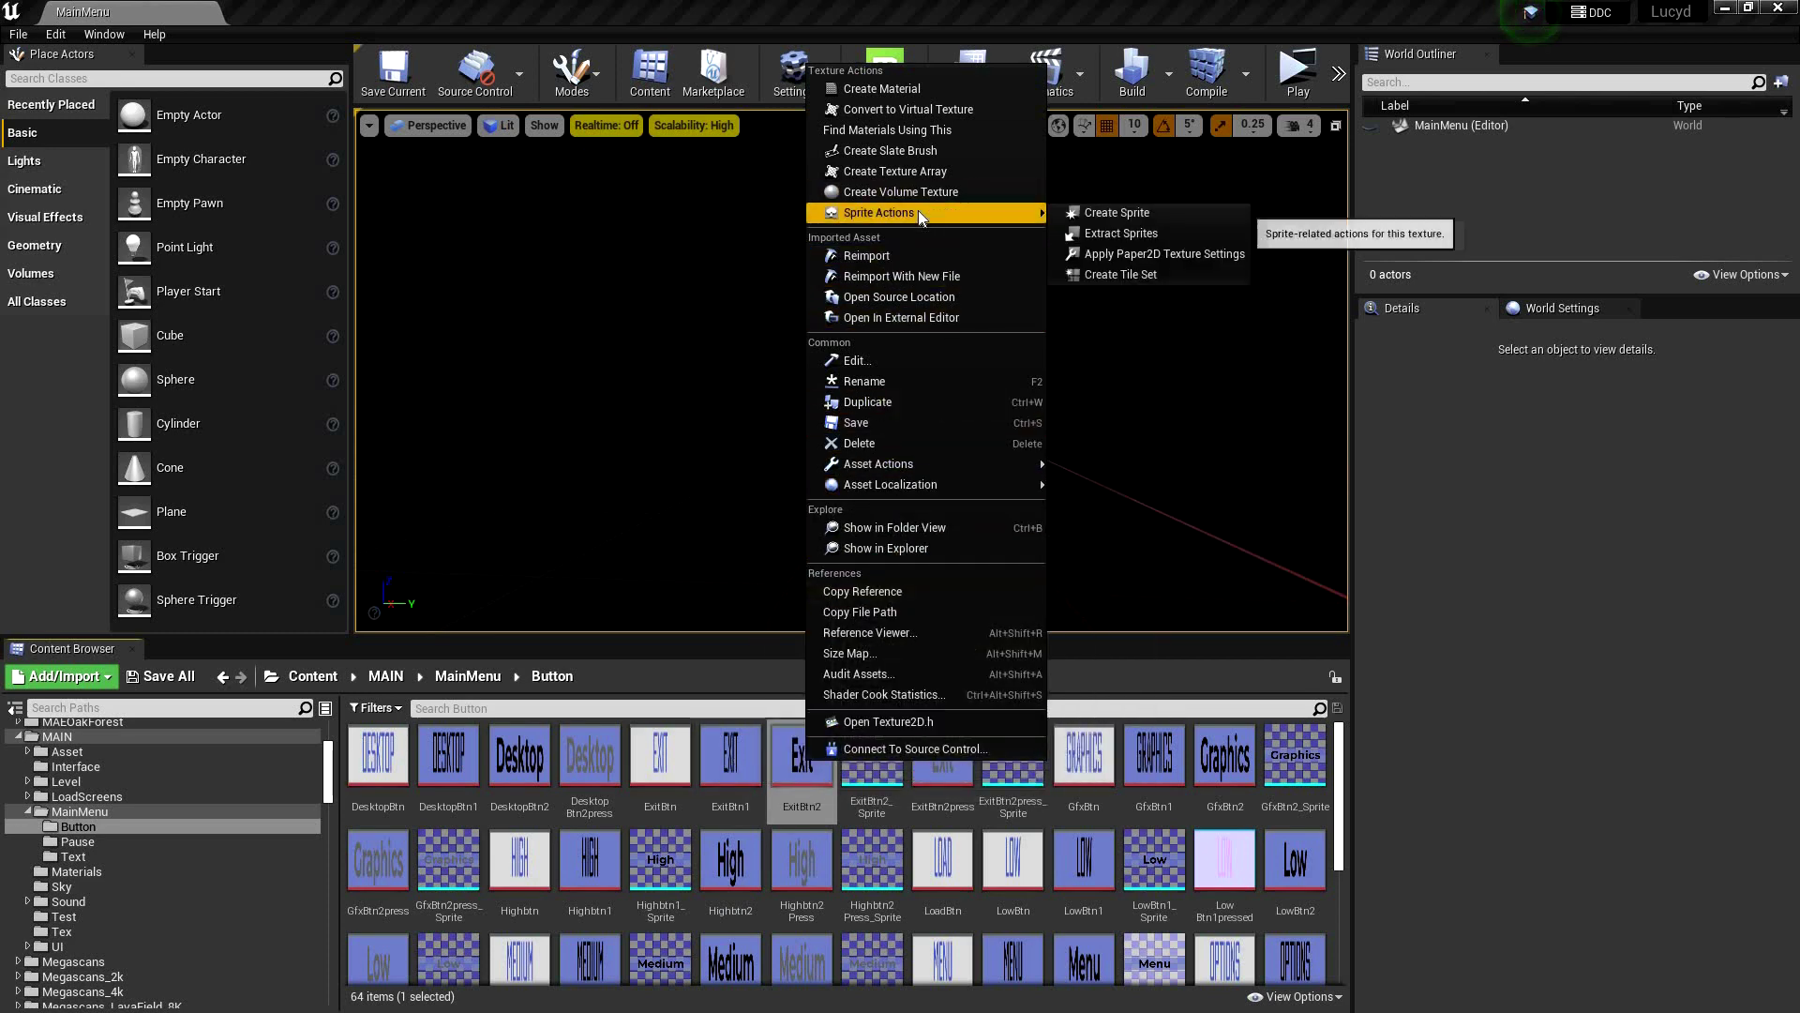
right_click(799, 788)
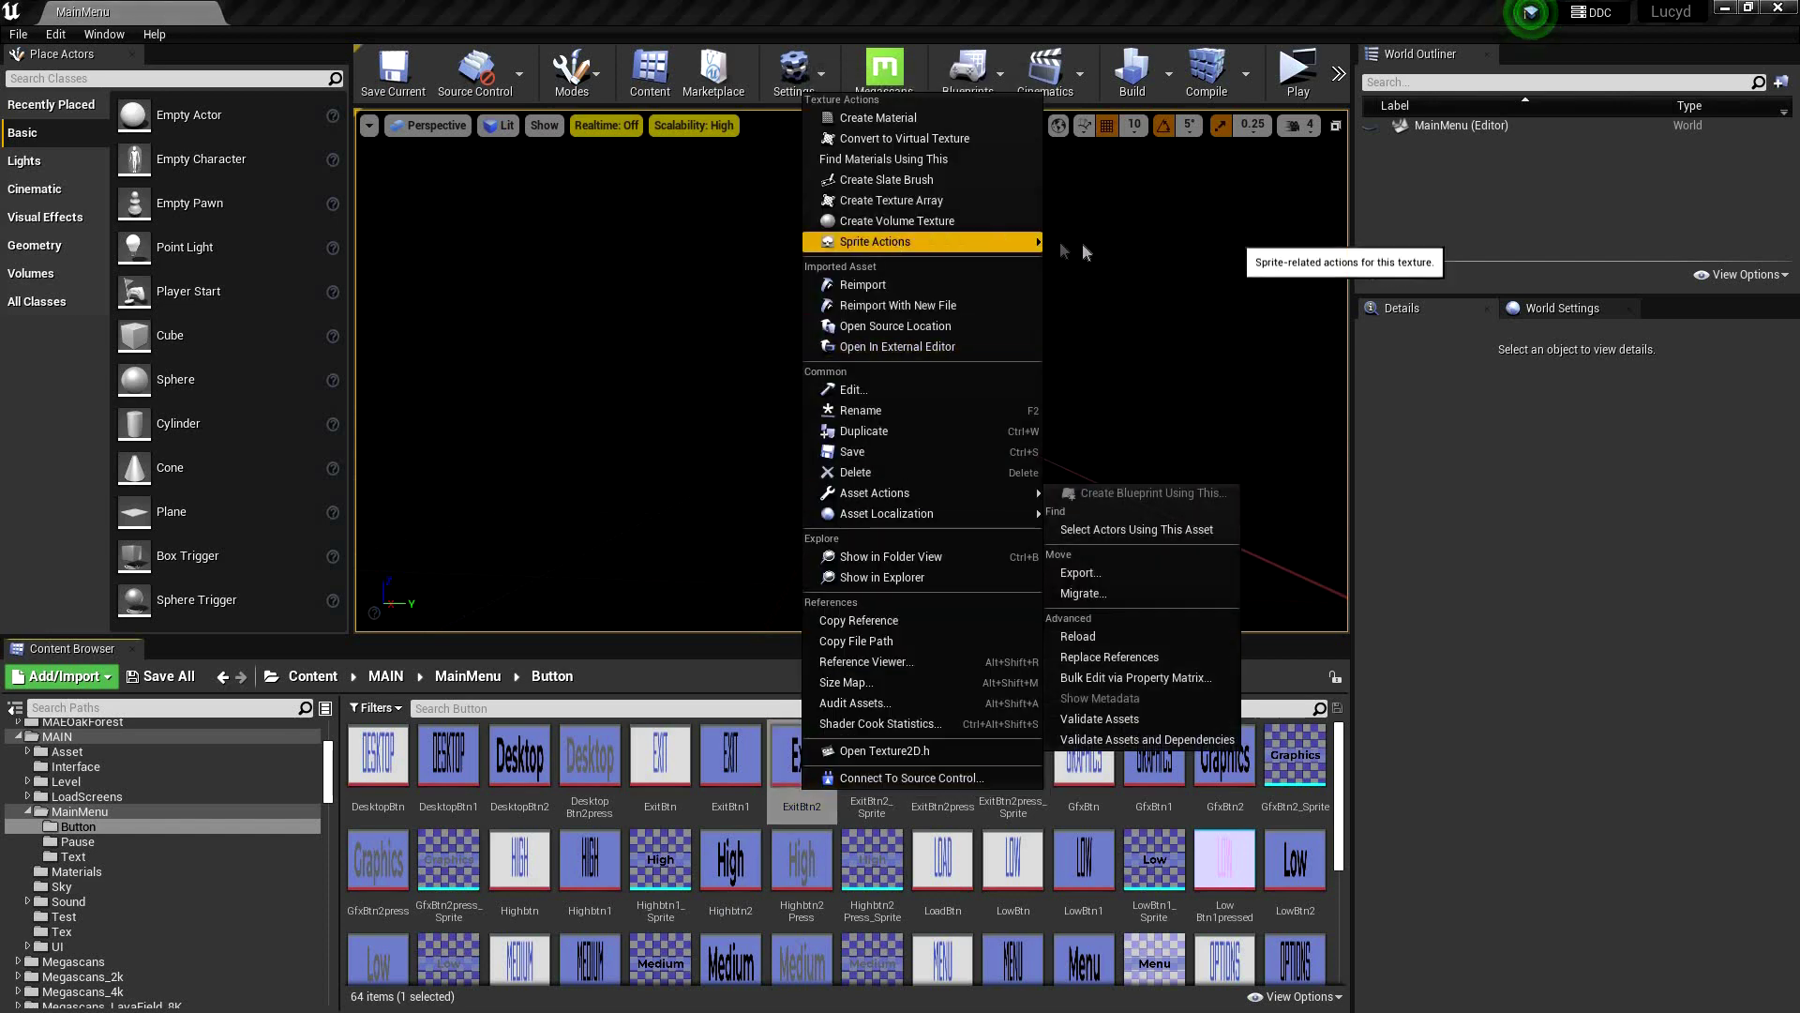
mouse_move(919, 241)
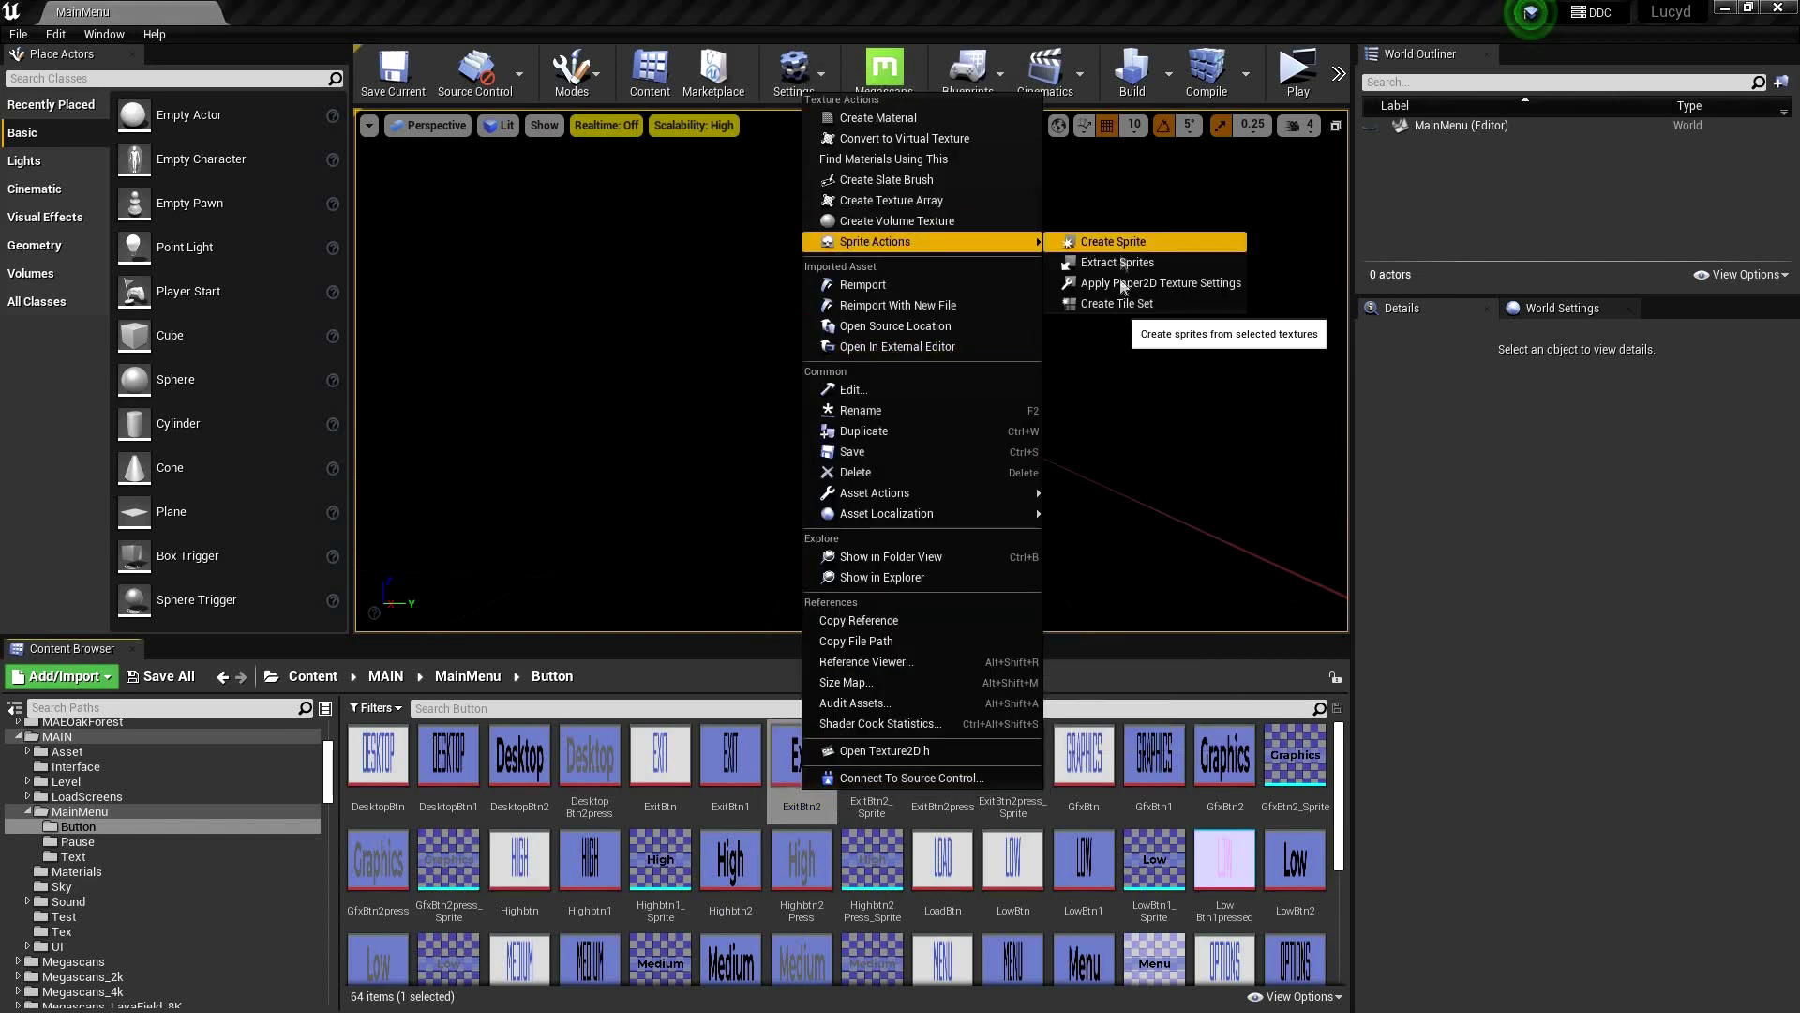